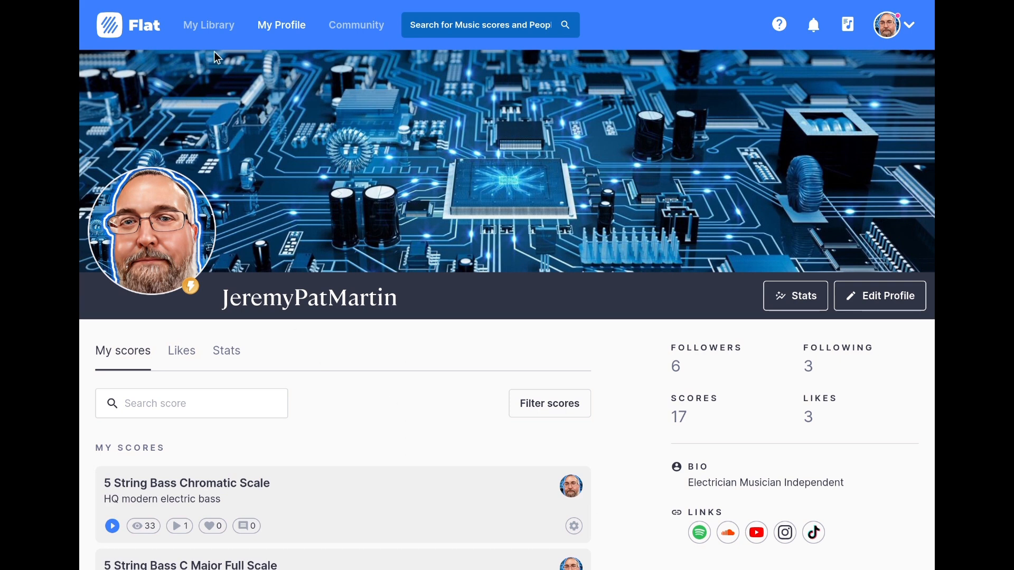
Step: Create a new private score in the library with the title "Free Rock 2" and proceed to its instrument selection
click(210, 29)
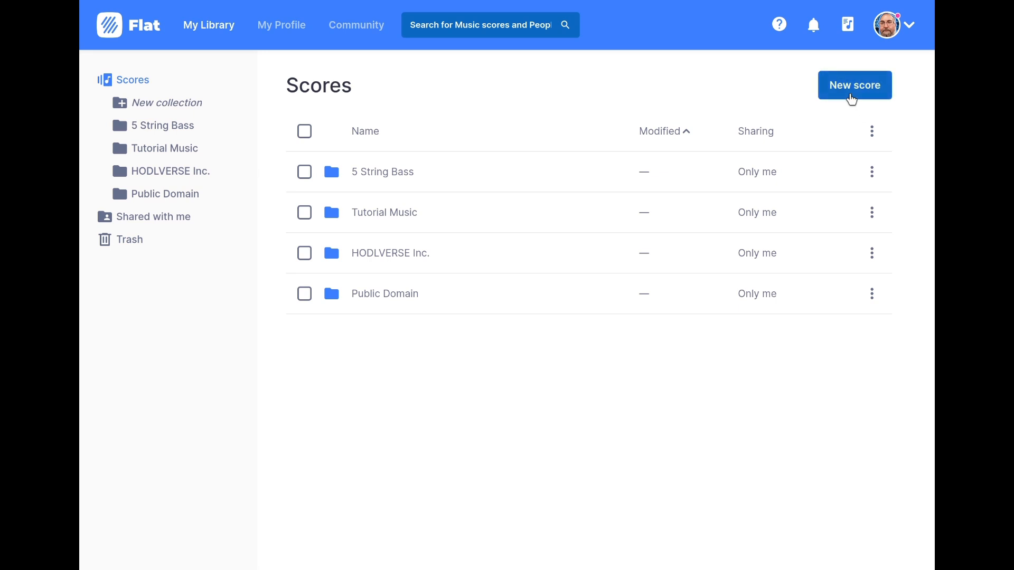
click(851, 98)
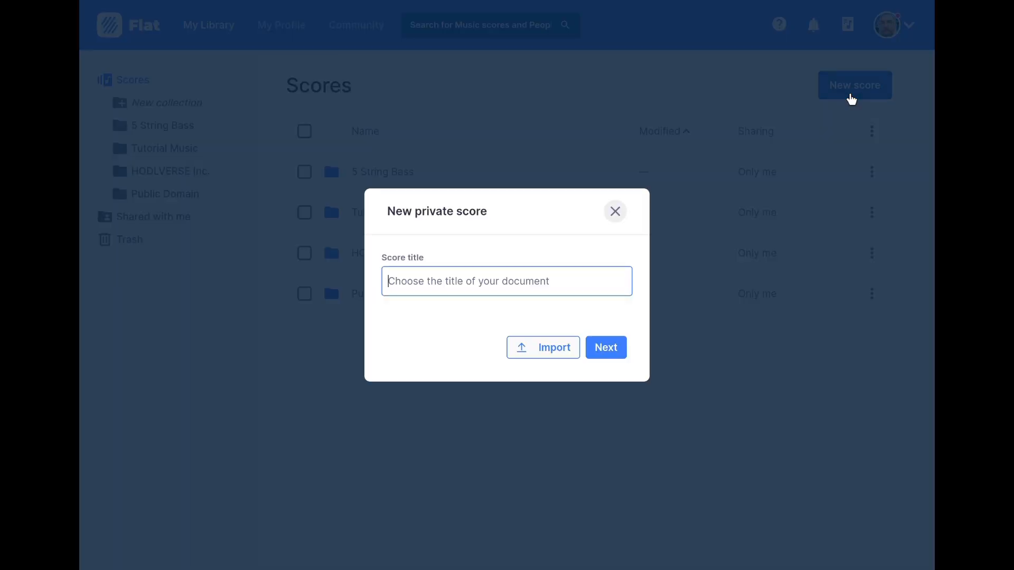
text(Free )
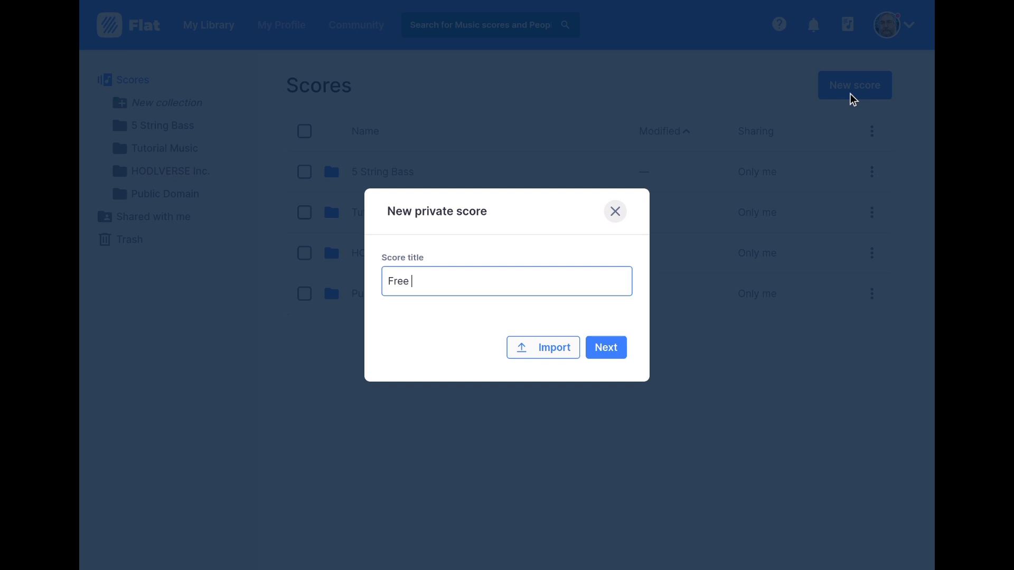
text(Rock 2)
click(606, 347)
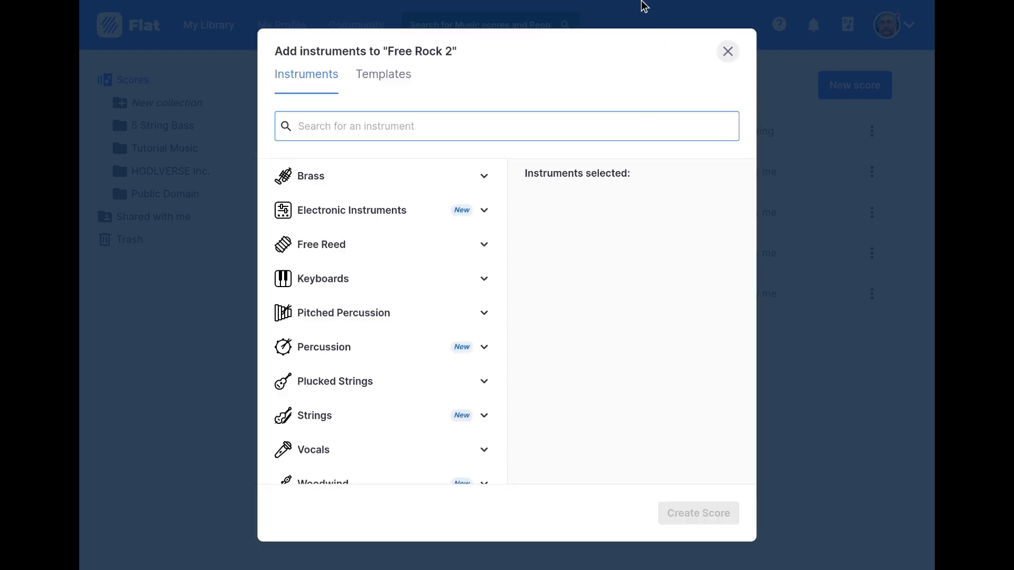
Step: Look at the Pop / Rock score templates, and return to the individual instrument list
click(386, 80)
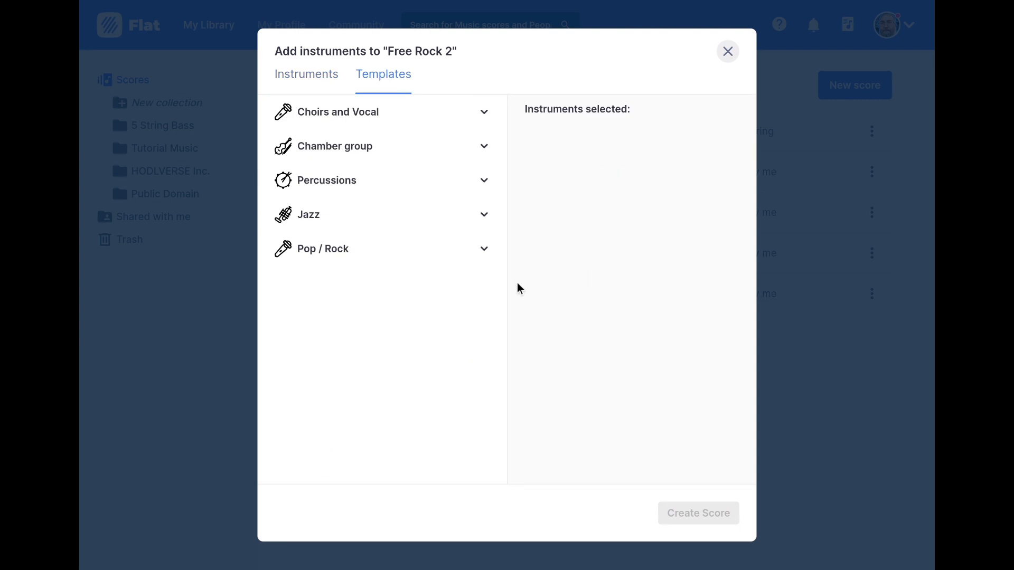
click(484, 250)
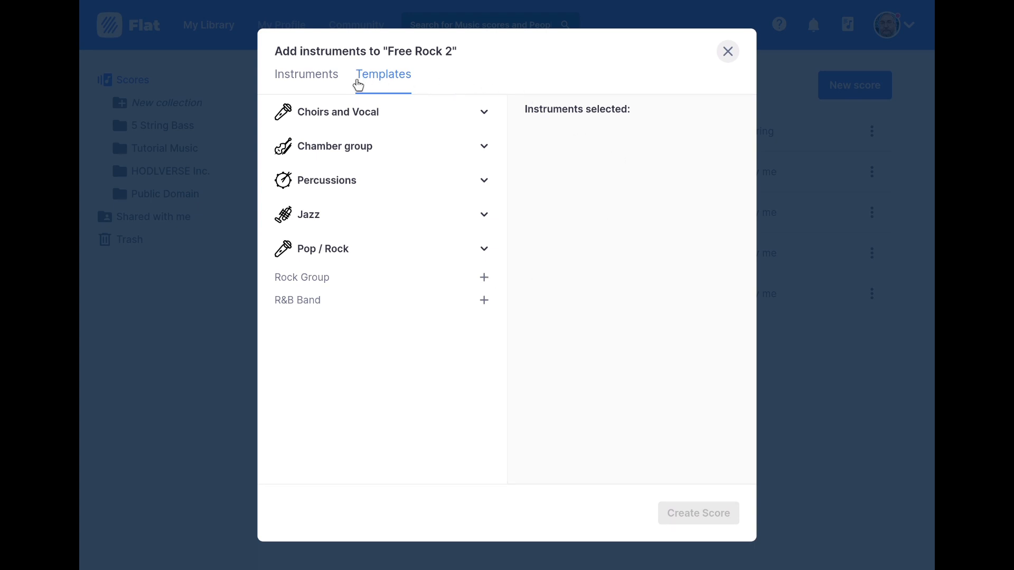
click(311, 82)
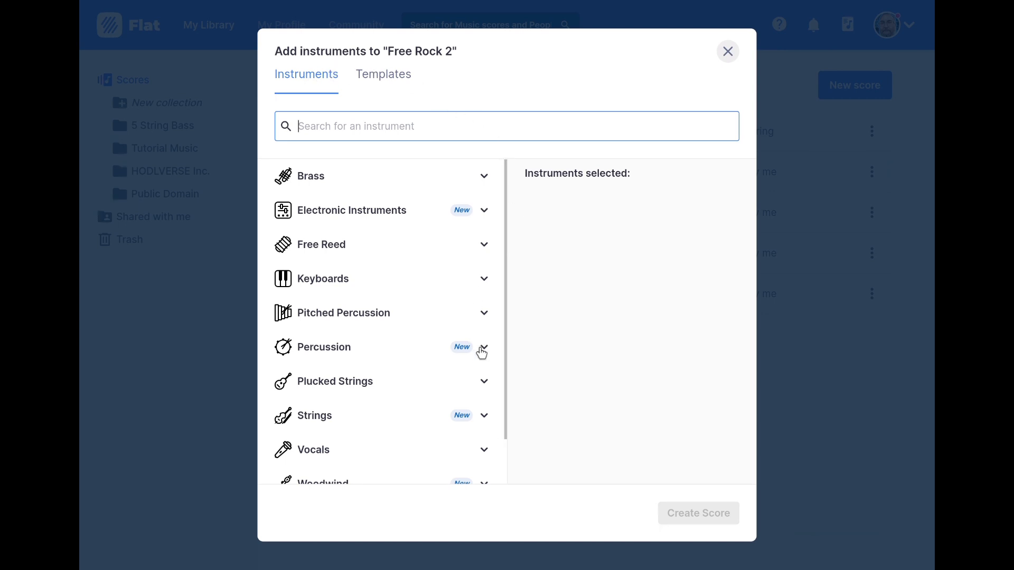
Step: Add the HQ Drum Set from Percussion and the Electric Guitar (muted) from Plucked Strings to the score's instruments
click(482, 350)
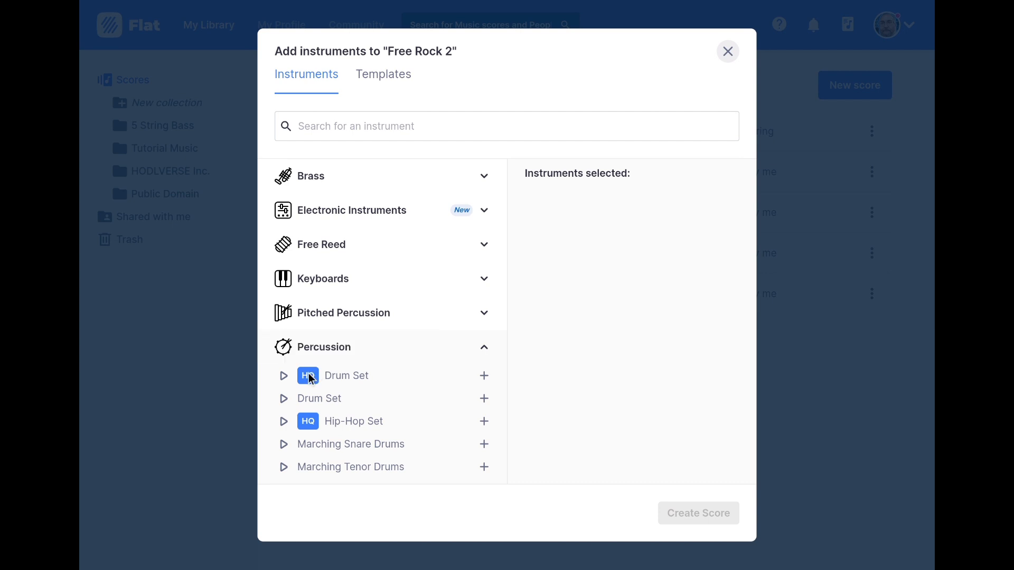
click(478, 379)
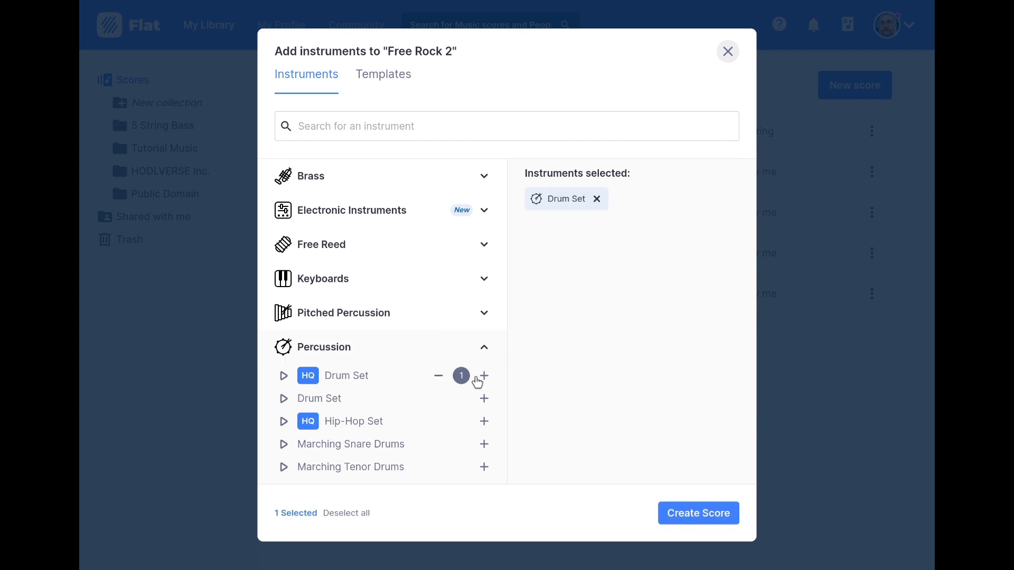
scroll(478, 382, down, 10)
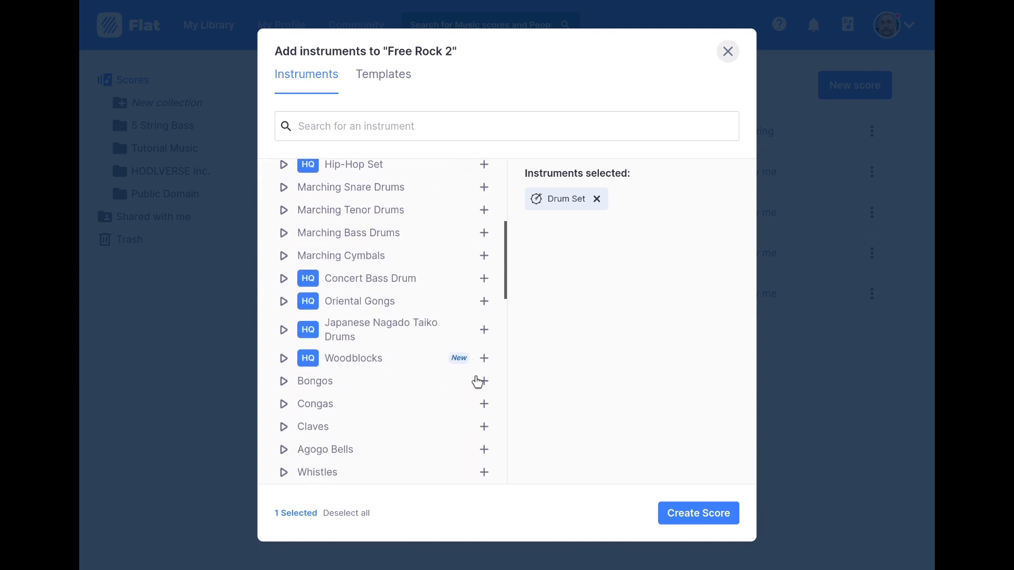
scroll(478, 381, down, 9)
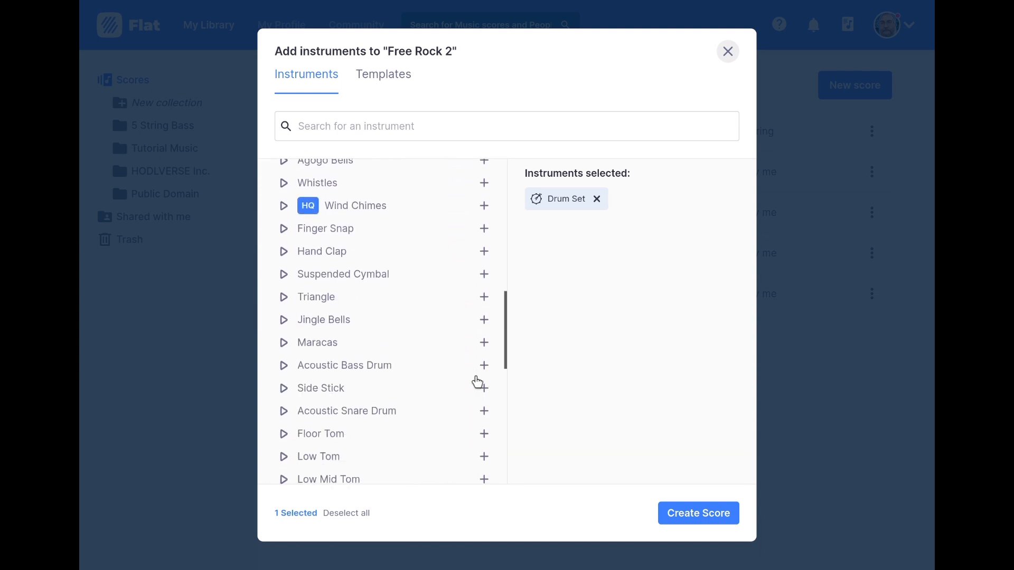
scroll(477, 381, down, 5)
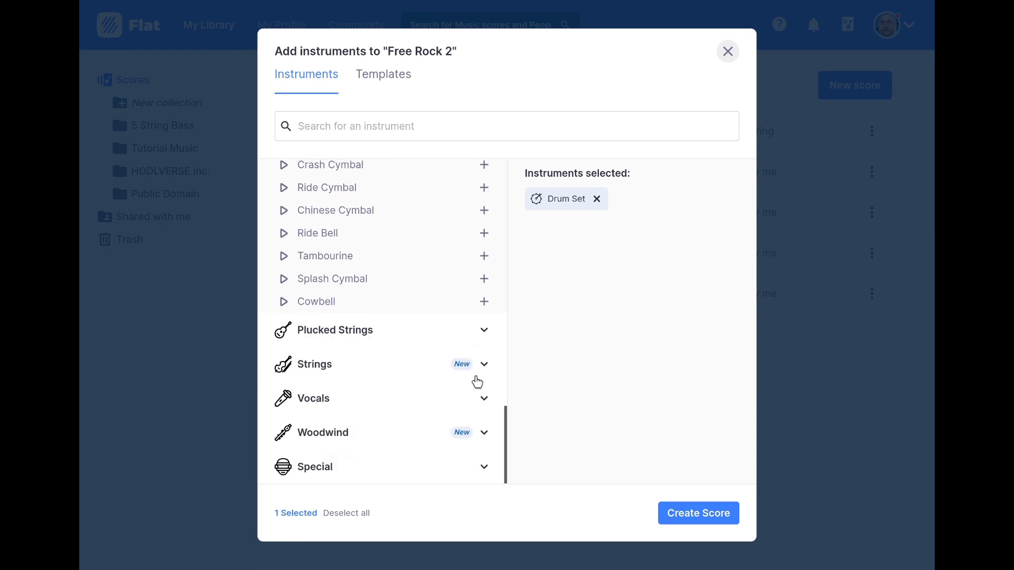
scroll(477, 382, down, 5)
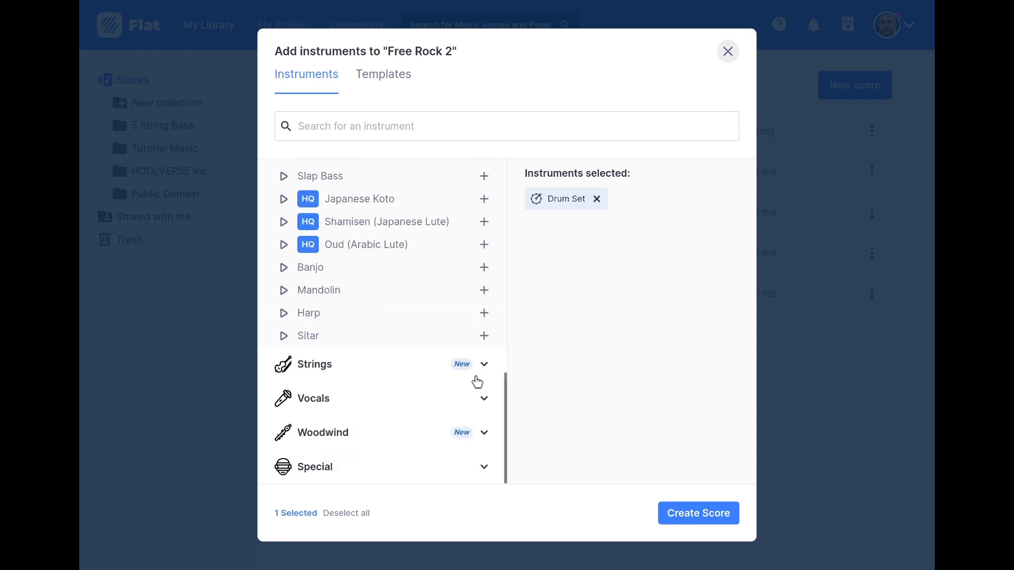
scroll(478, 382, up, 5)
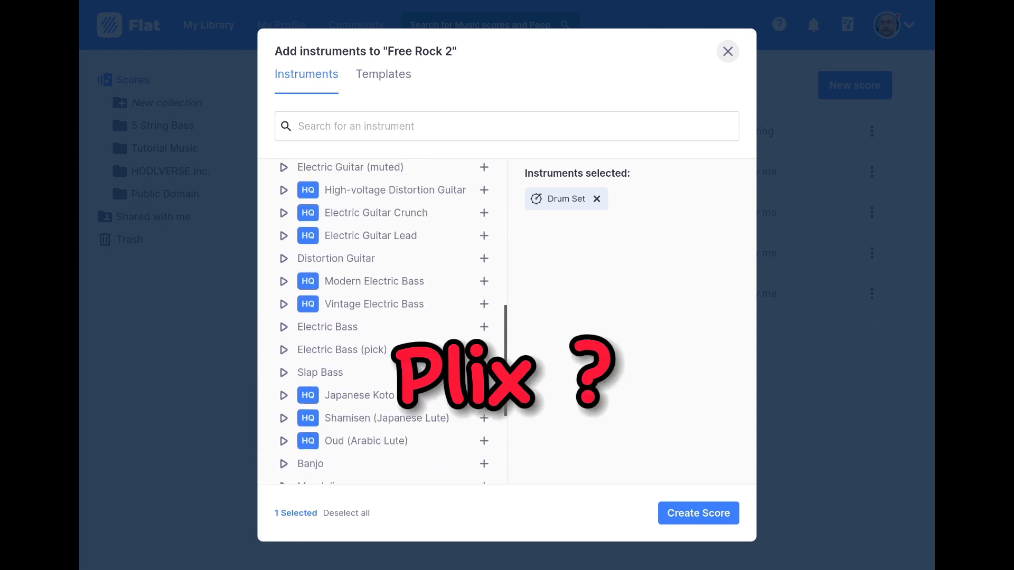
scroll(478, 382, up, 3)
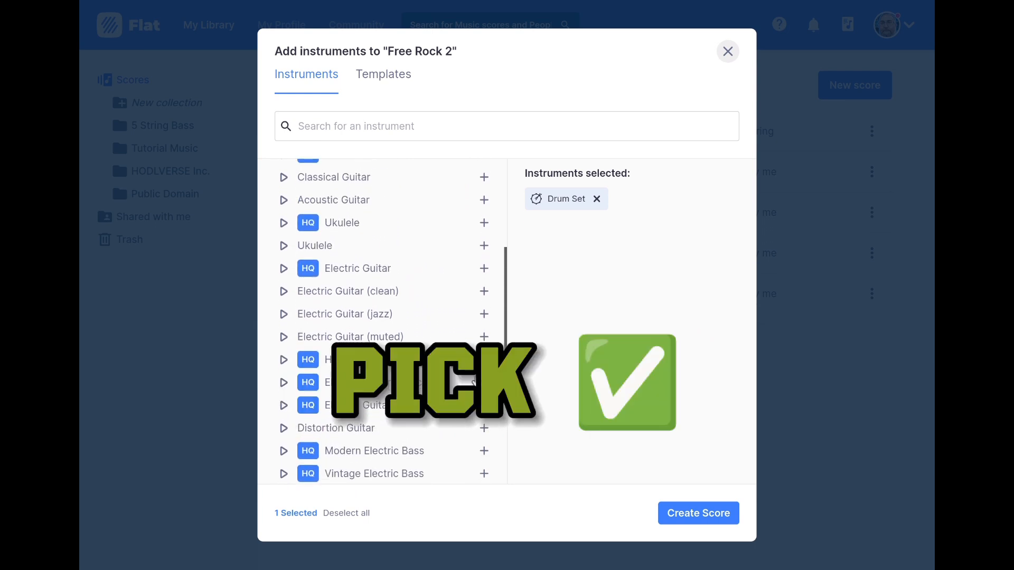
scroll(478, 382, down, 1)
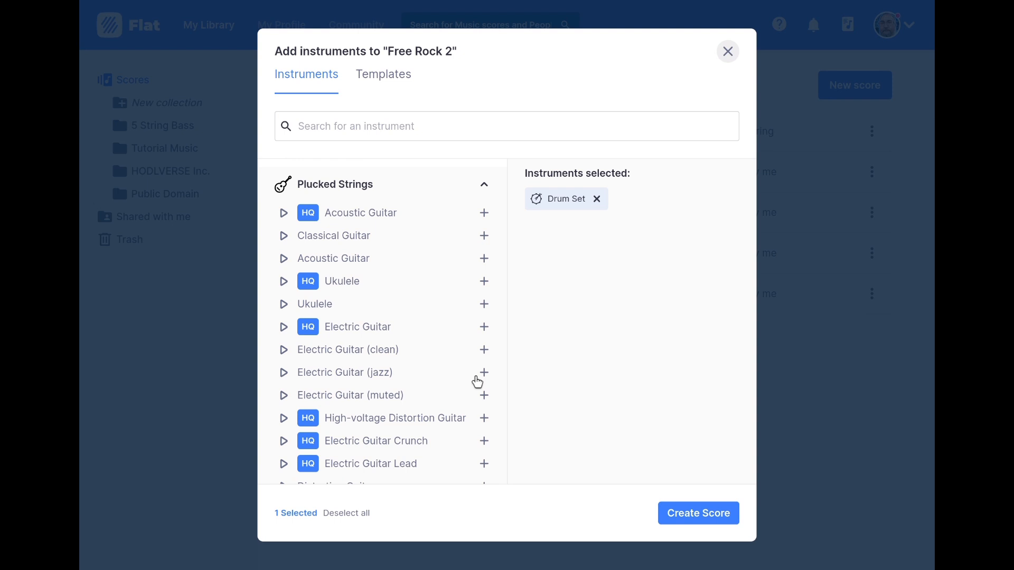
click(478, 384)
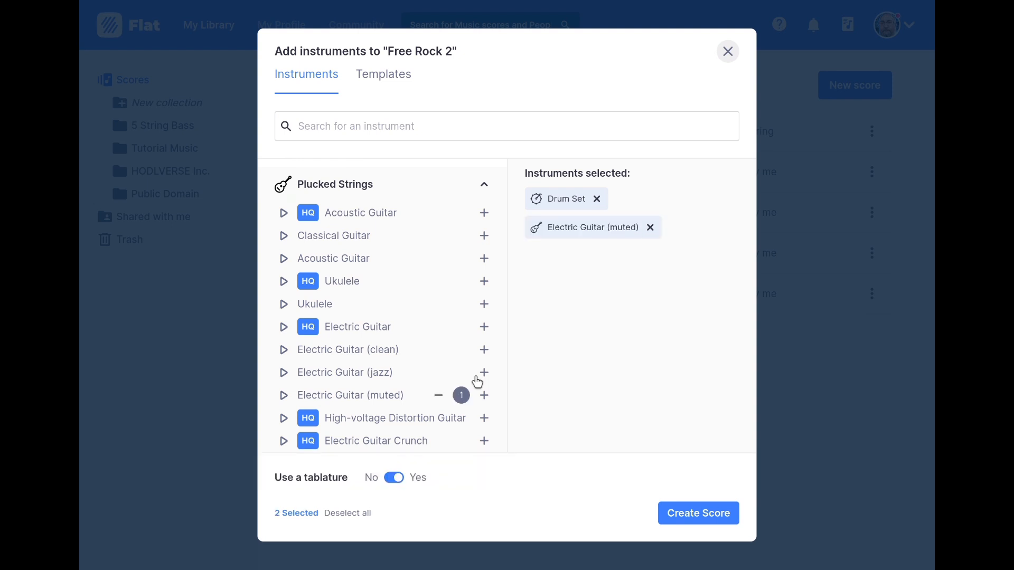
Step: Add the HQ Modern Electric Bass to the selected instruments and create the score
scroll(478, 382, down, 4)
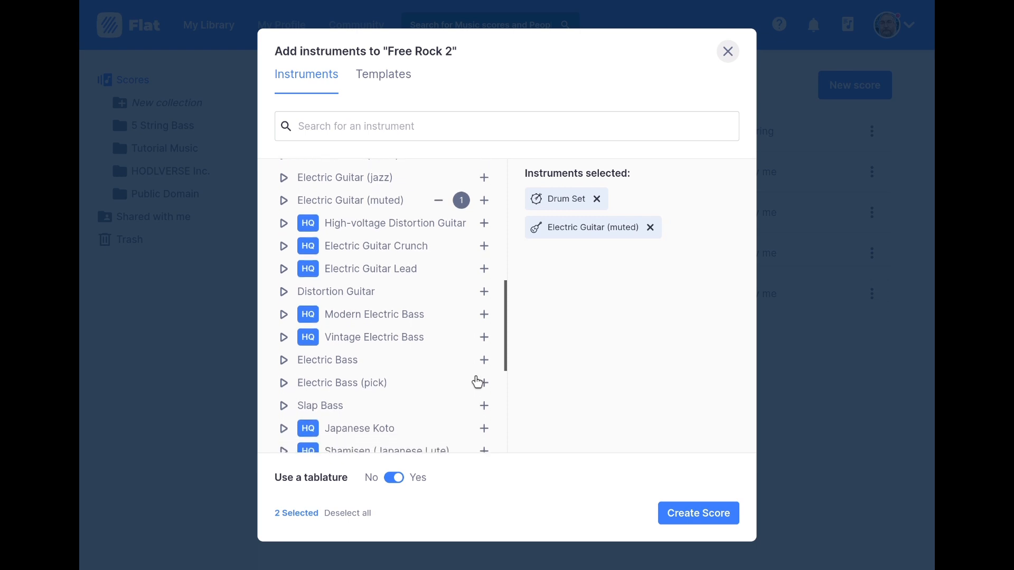
click(484, 314)
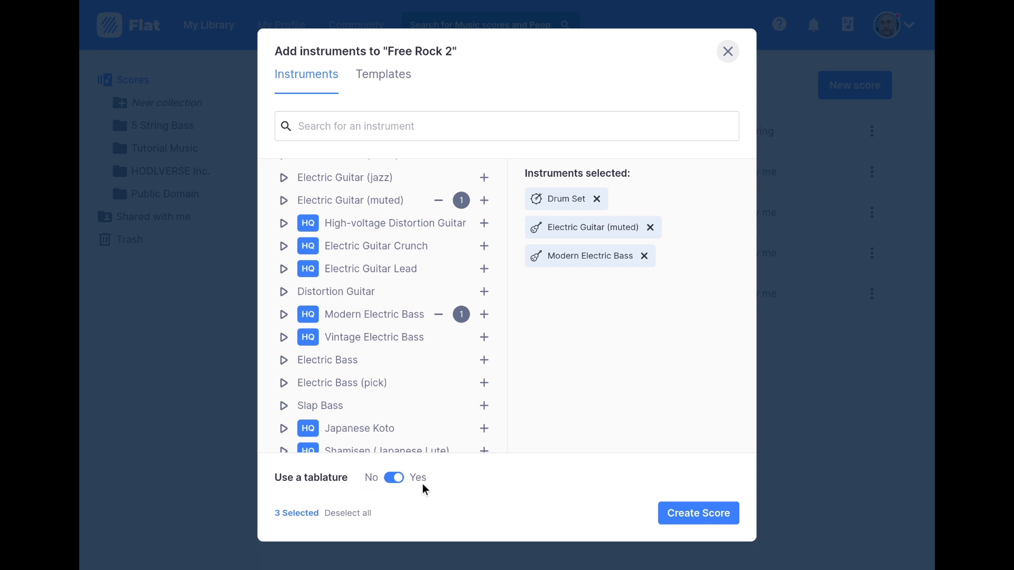
click(701, 518)
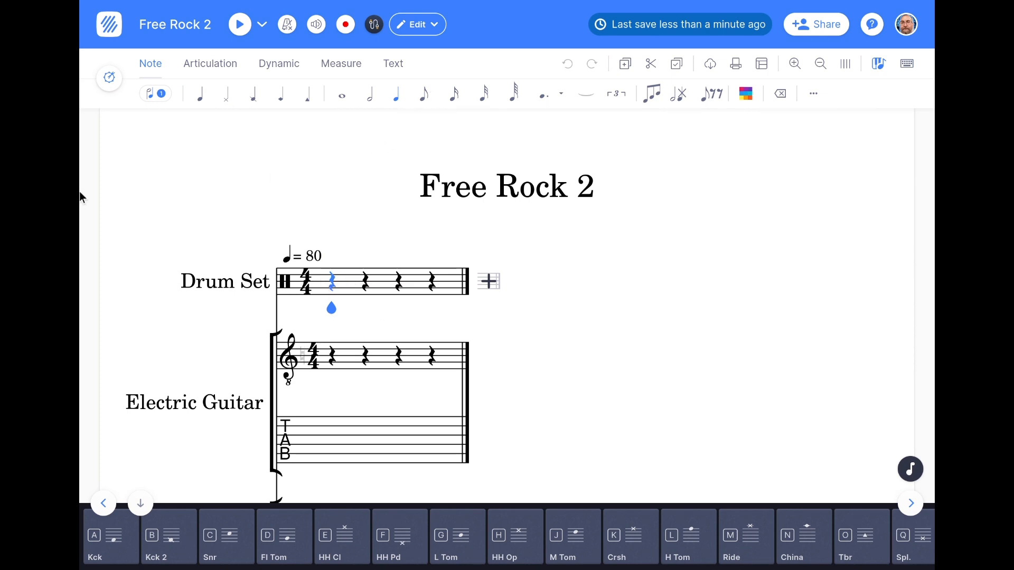
Step: Split the first three quarter rests of the Drum Set measure into eighth rests, and select the fourth quarter rest
key(shift+Right)
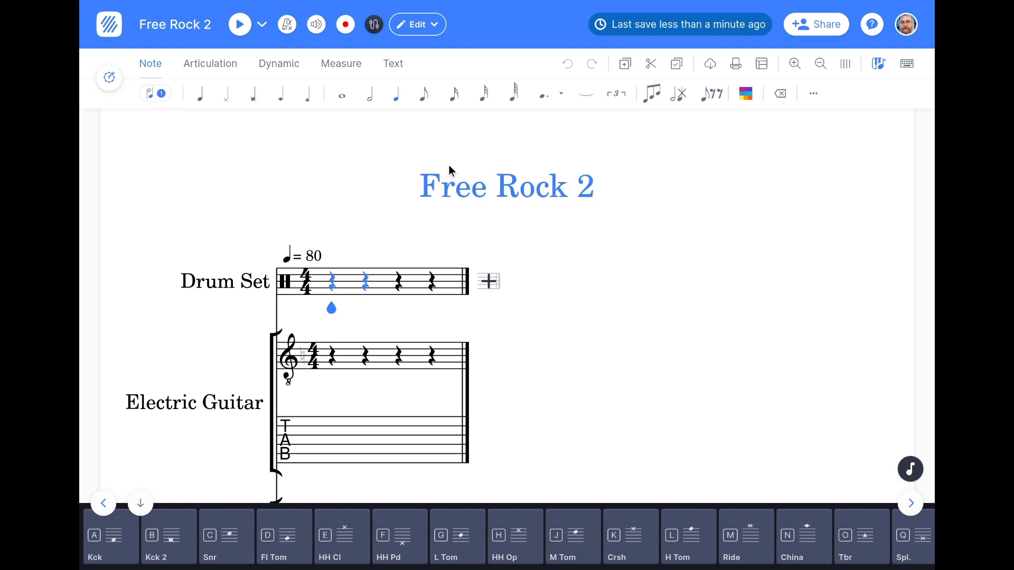
click(423, 108)
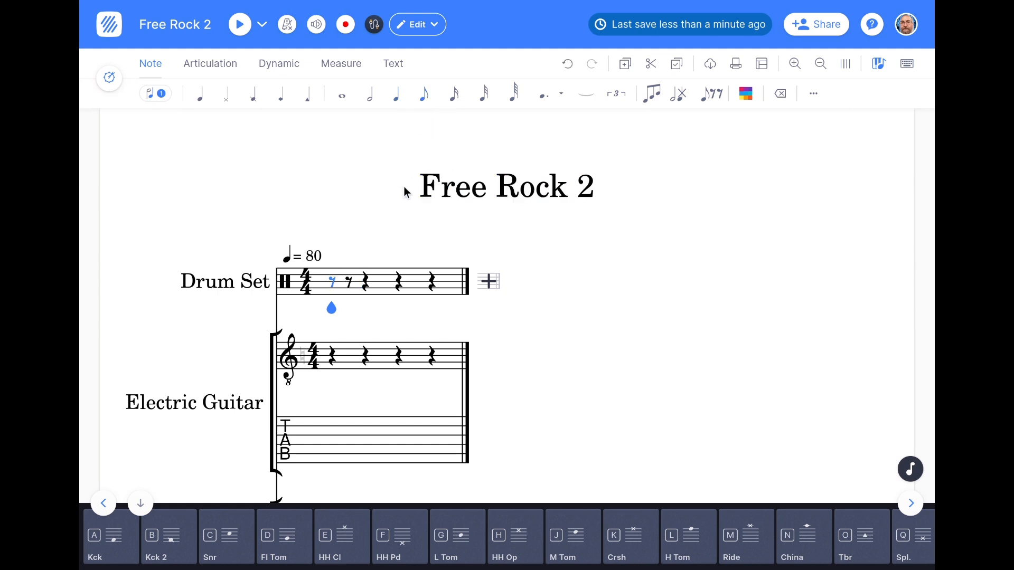
click(367, 282)
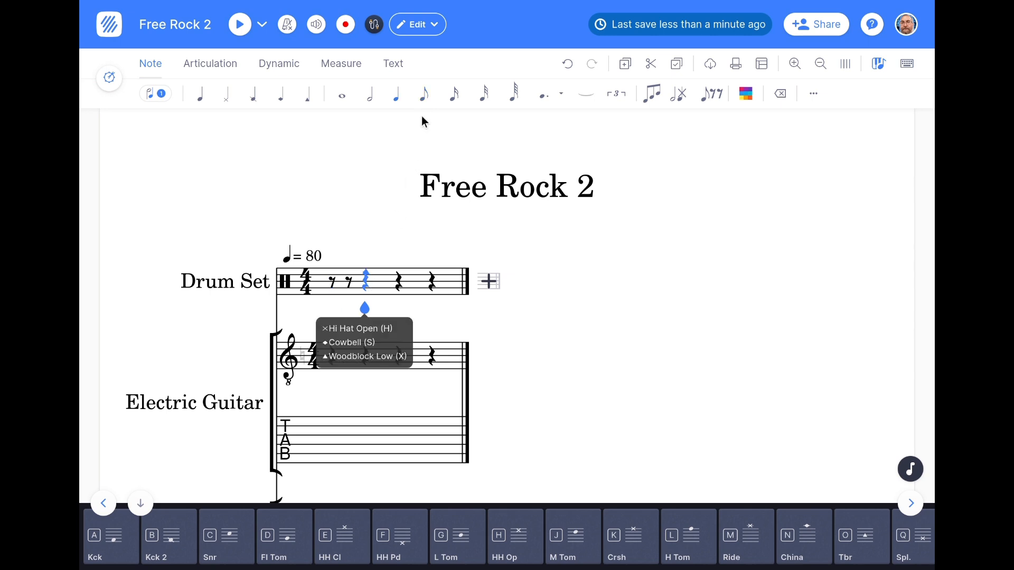
click(420, 99)
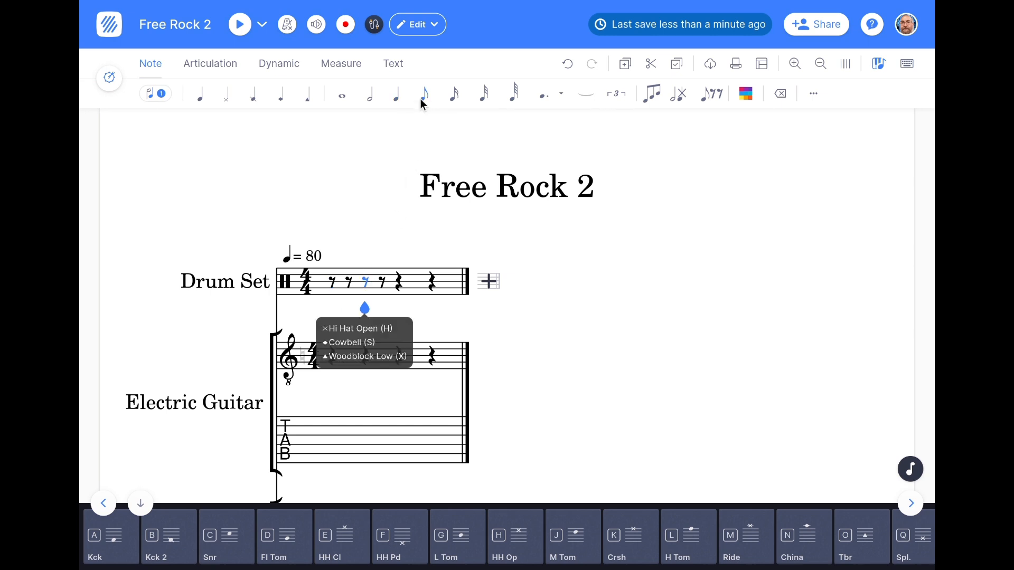
click(399, 283)
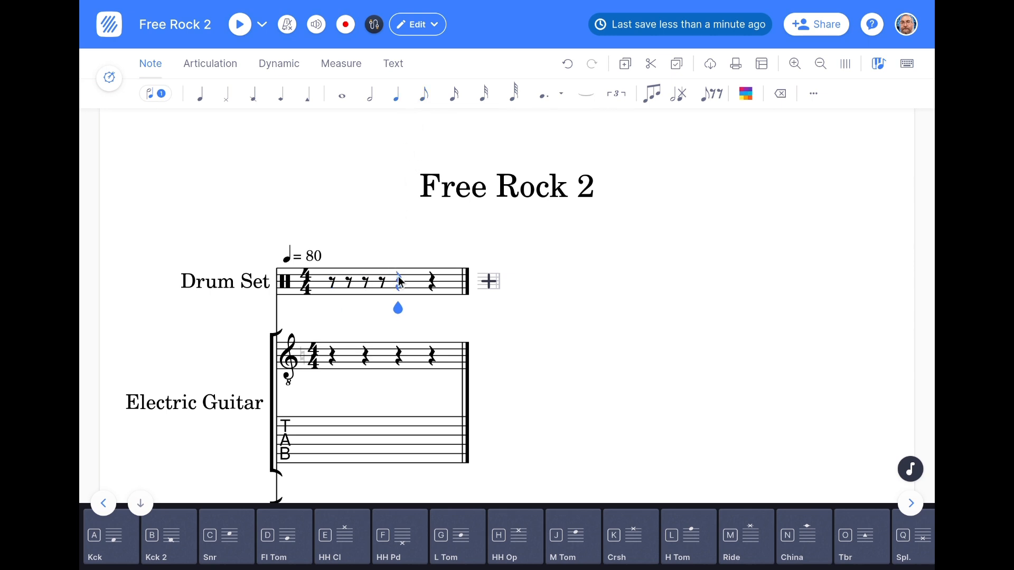
click(424, 99)
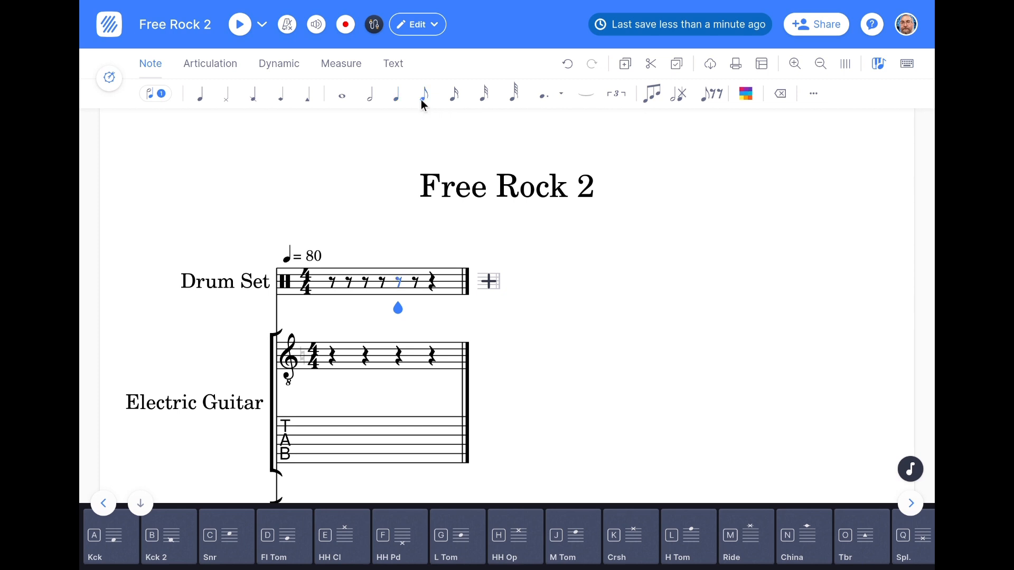
click(432, 284)
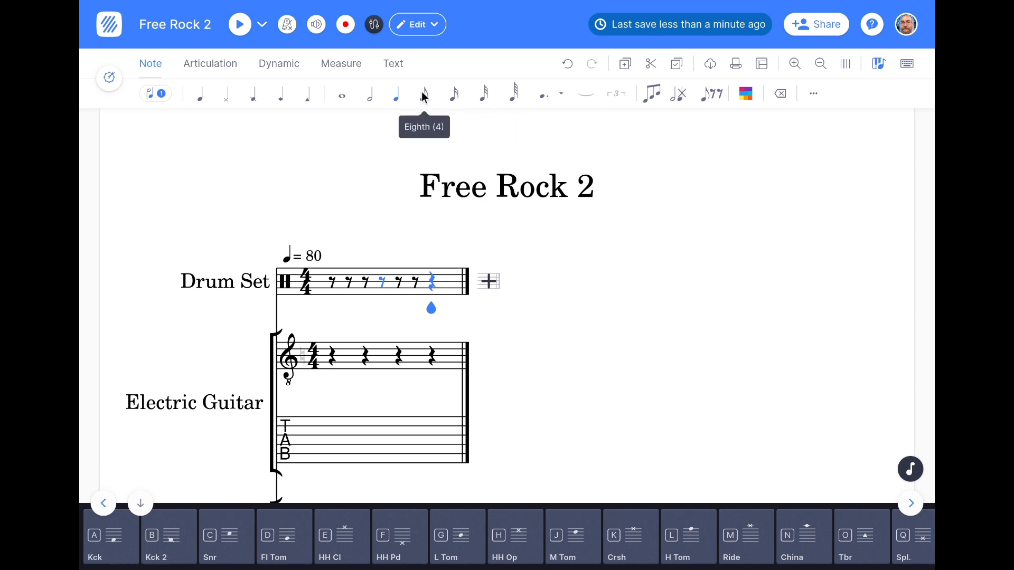
click(455, 98)
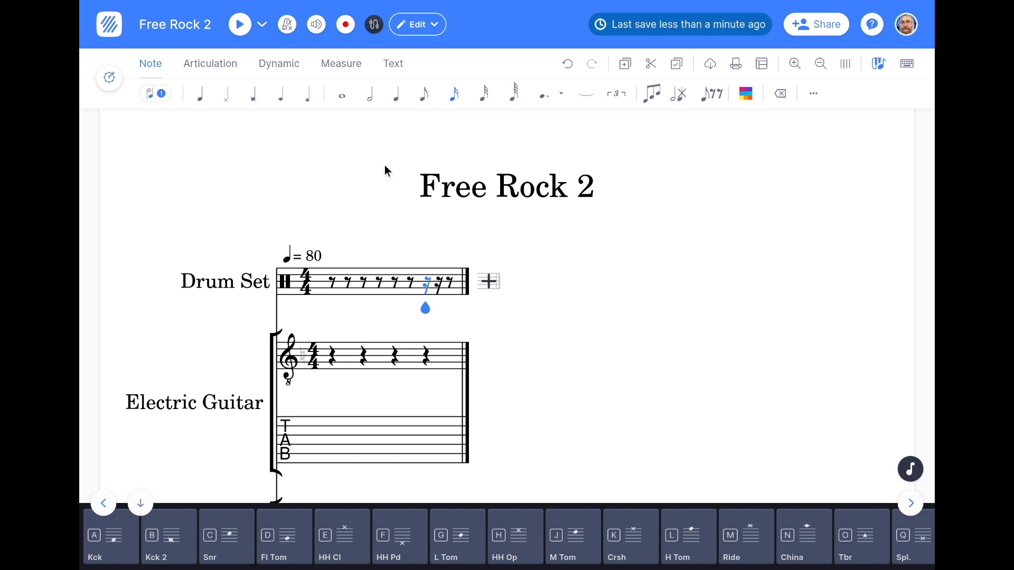
click(448, 285)
click(426, 287)
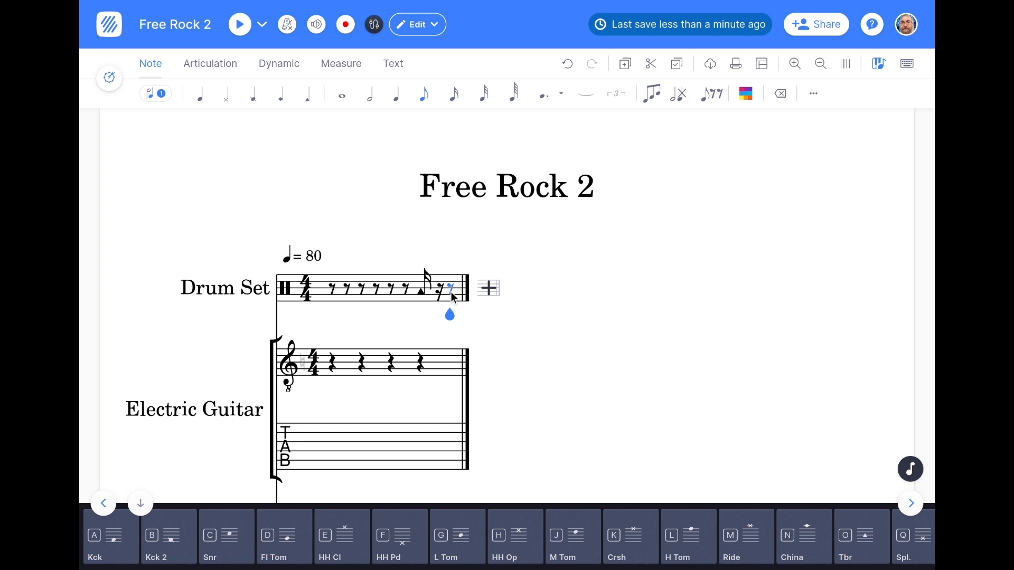
key(Left)
key(Left)
key(BackSpace)
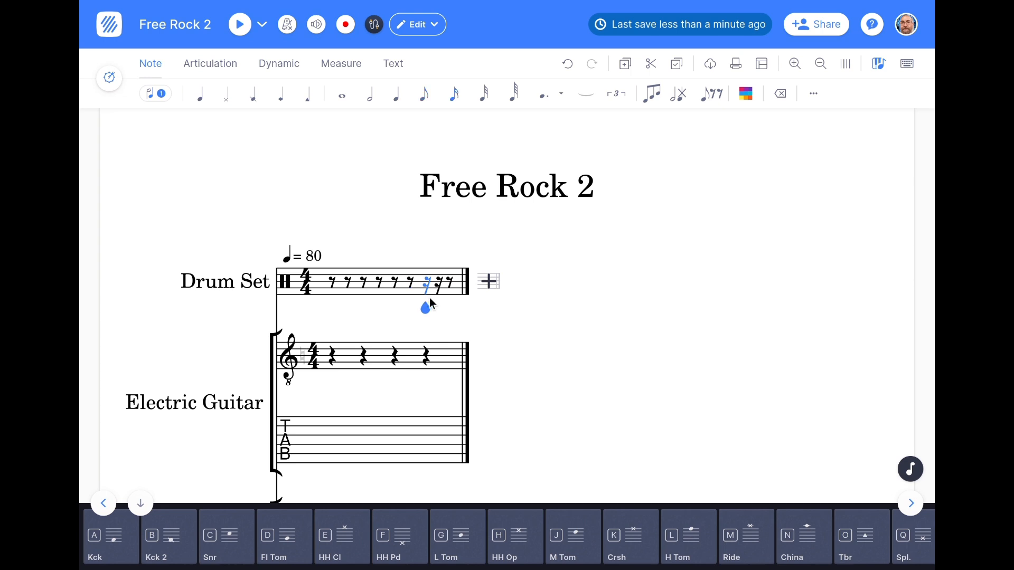
Step: Change the selected rest on the fourth beat of the Drum Set measure to an eighth rest
click(425, 95)
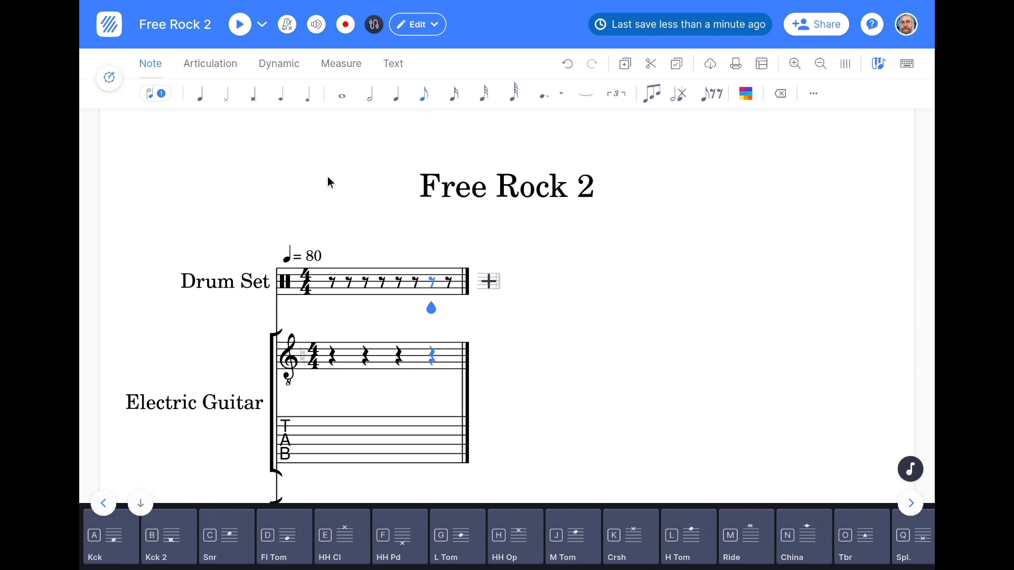
Step: Split all four quarter rests in the Electric Guitar's first measure into eighth rests
scroll(328, 181, down, 3)
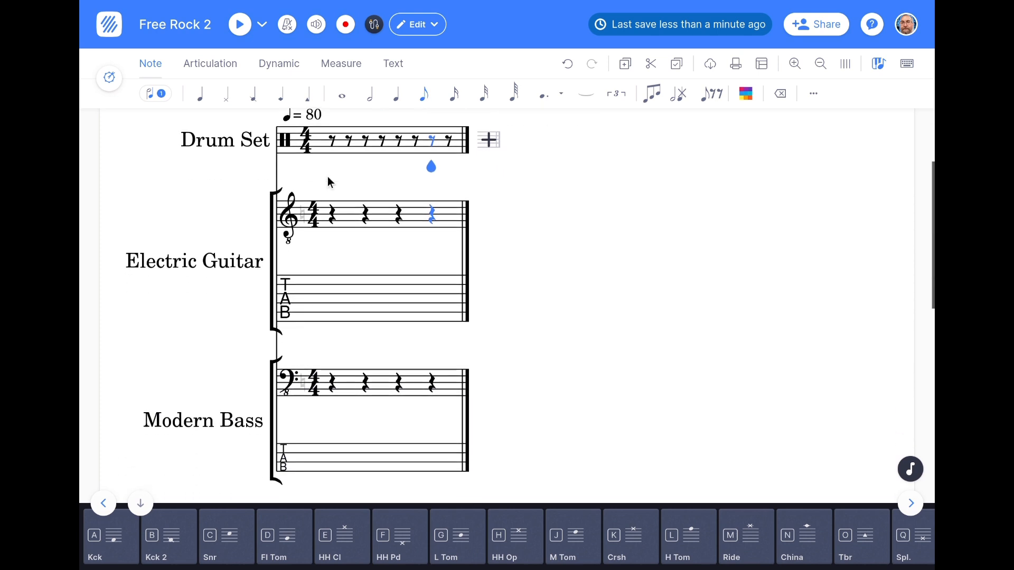
click(328, 231)
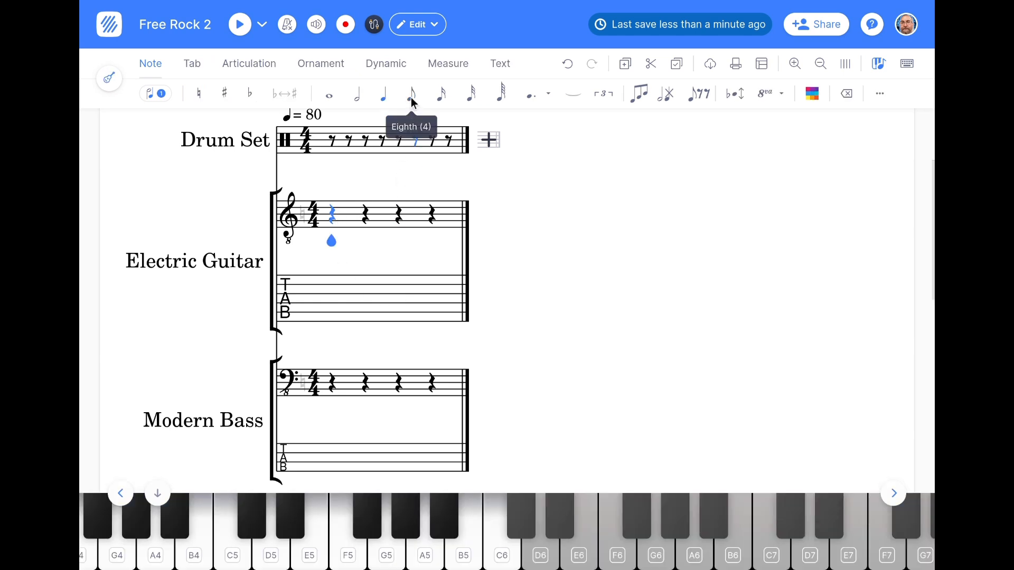
click(413, 101)
click(365, 214)
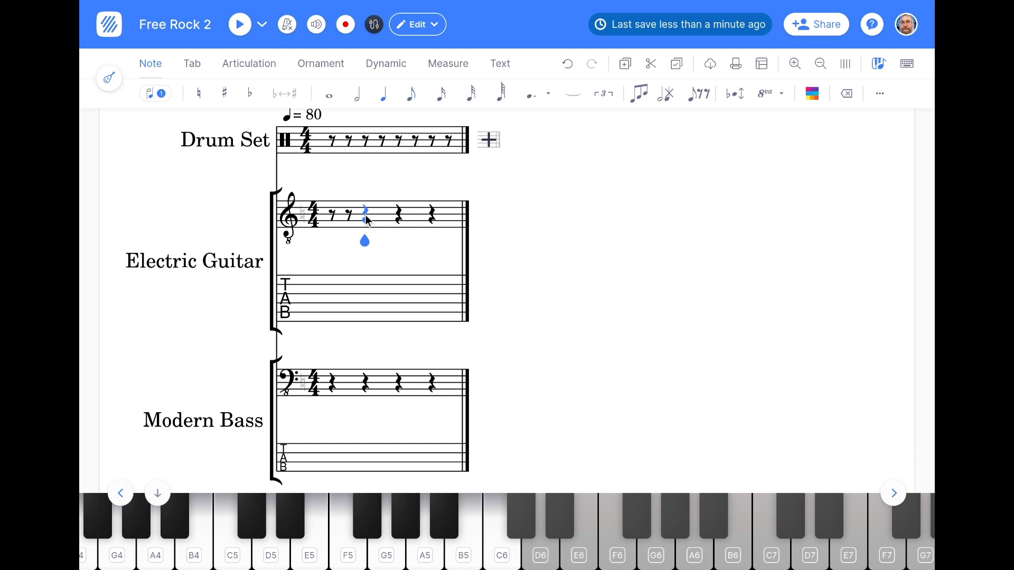
click(410, 97)
click(395, 218)
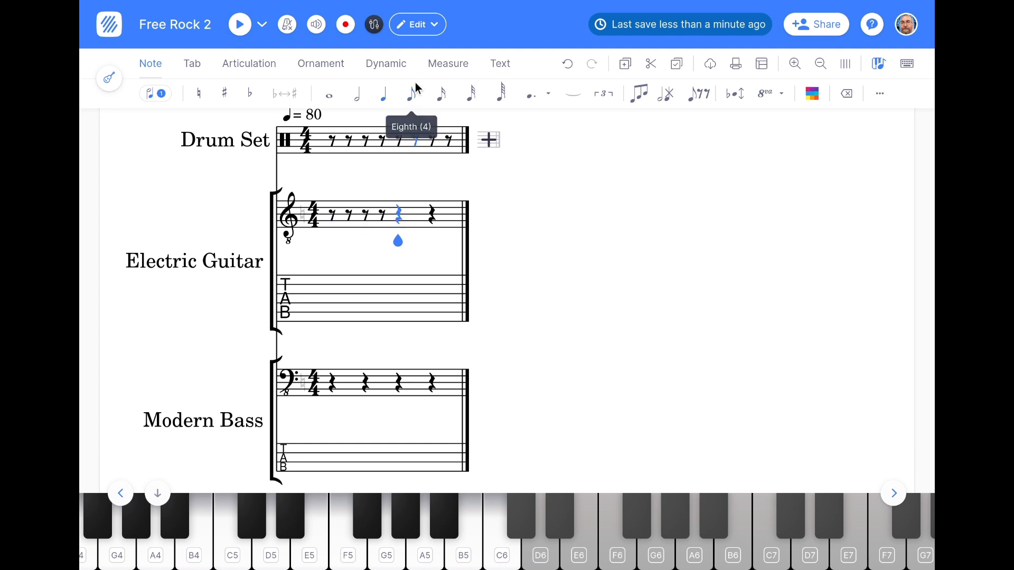
click(413, 97)
click(432, 216)
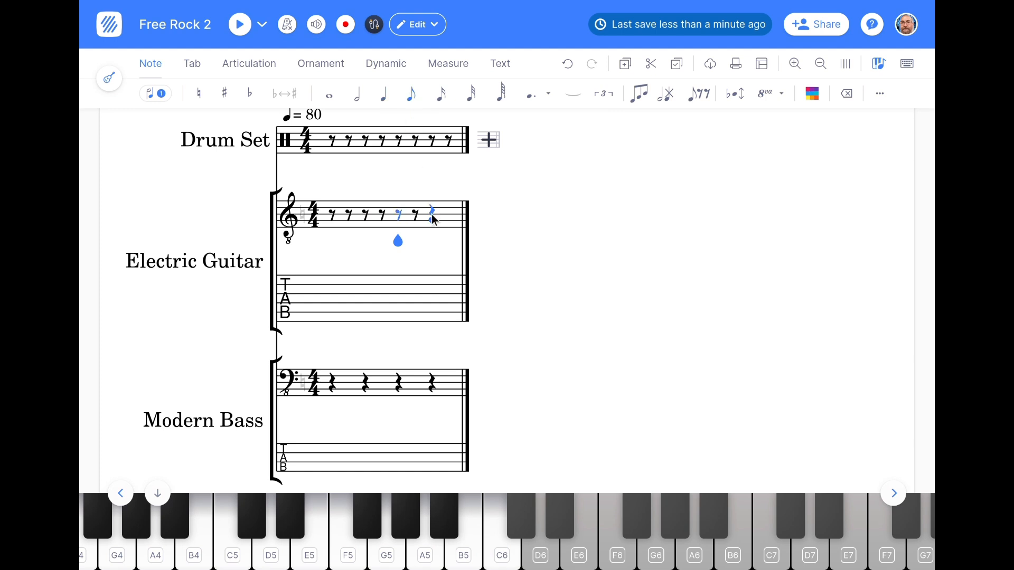
click(412, 97)
Step: Split all four quarter rests in the Modern Bass's first measure into eighth rests
scroll(413, 105, down, 2)
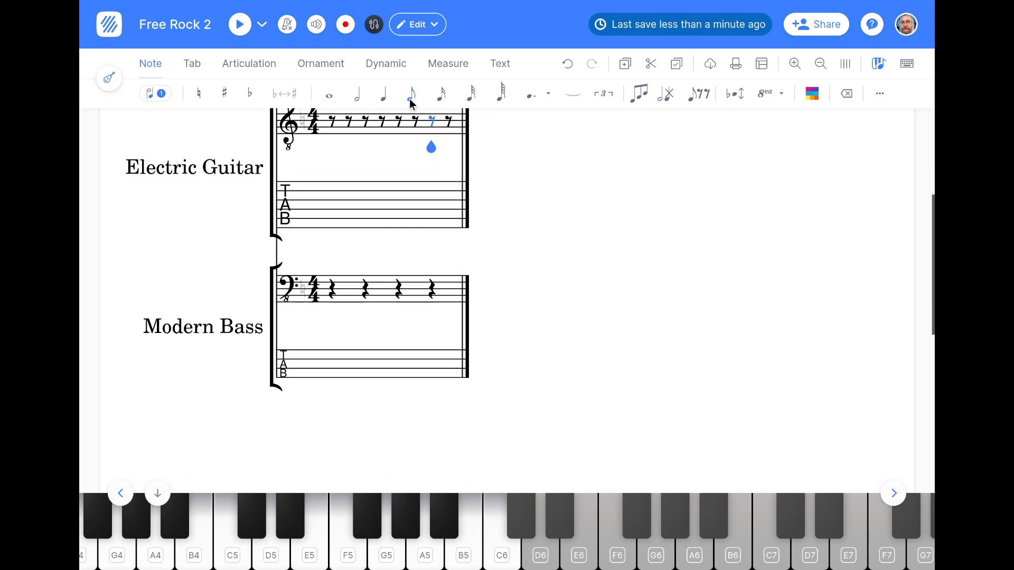
click(349, 288)
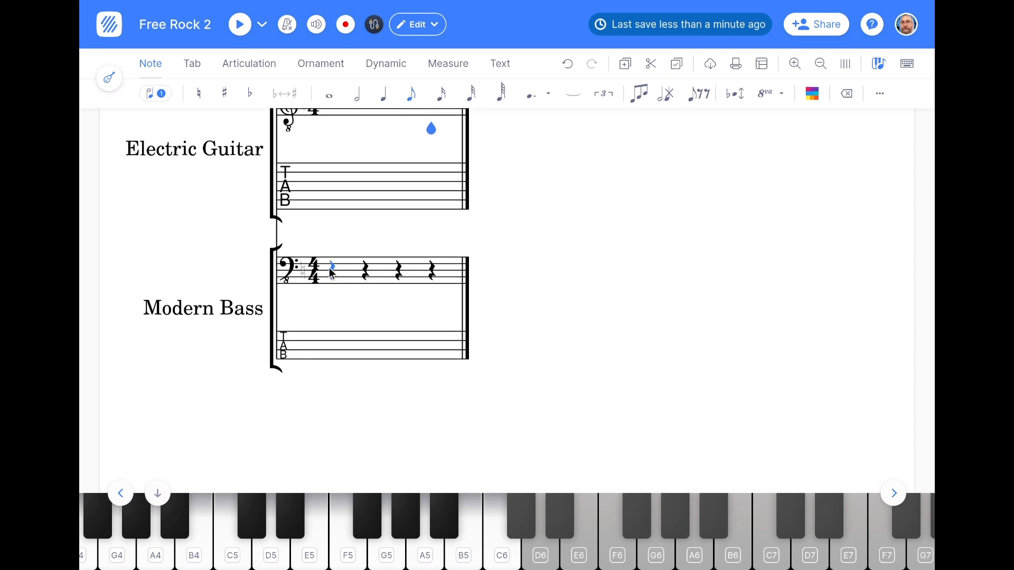
click(332, 272)
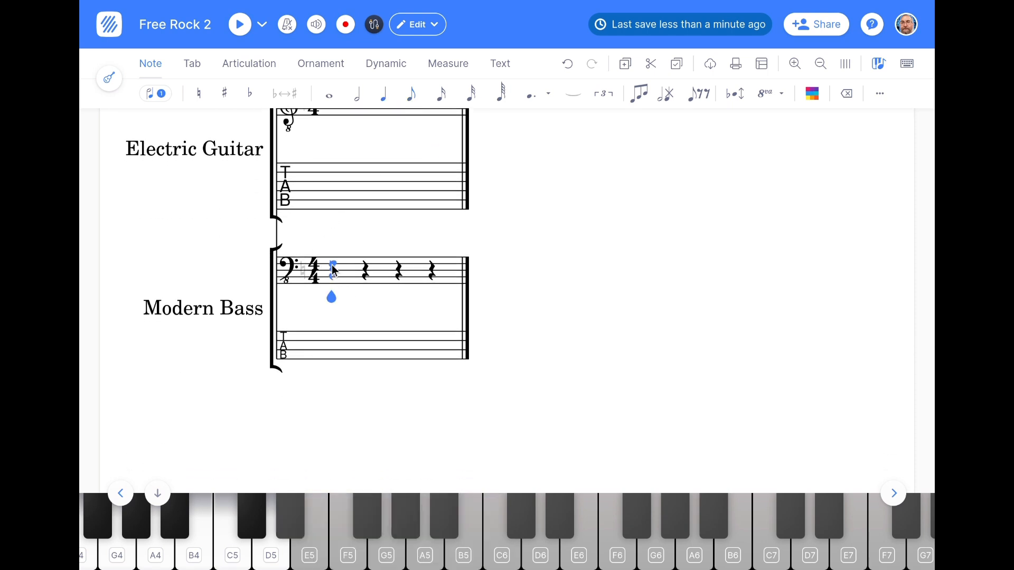
click(412, 93)
click(366, 273)
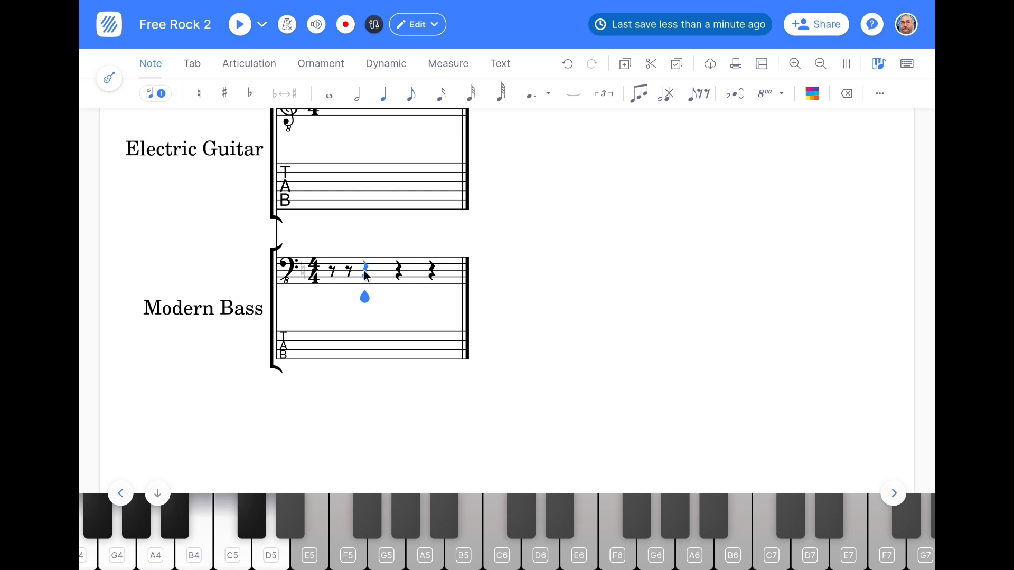
click(411, 95)
click(402, 270)
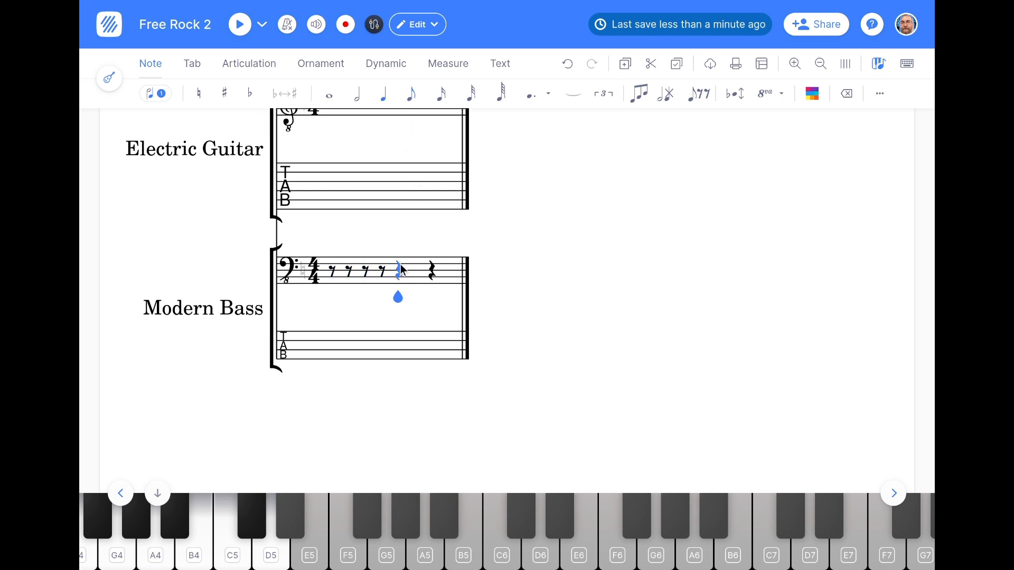
click(417, 98)
click(431, 271)
click(417, 97)
Step: Fill the first measure of the Modern Bass tablature with eight eighth notes on the open E1 string
click(319, 360)
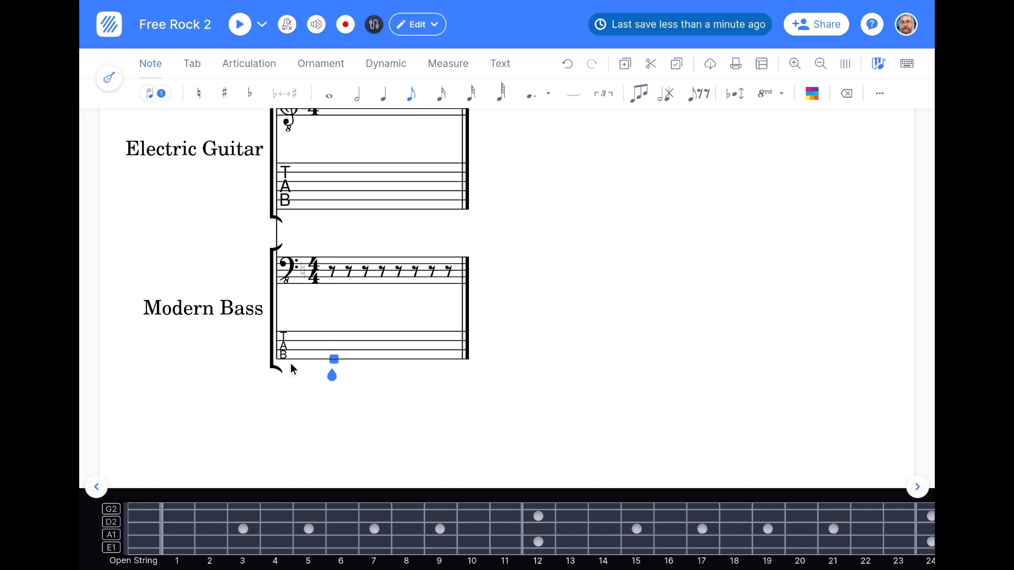
click(146, 549)
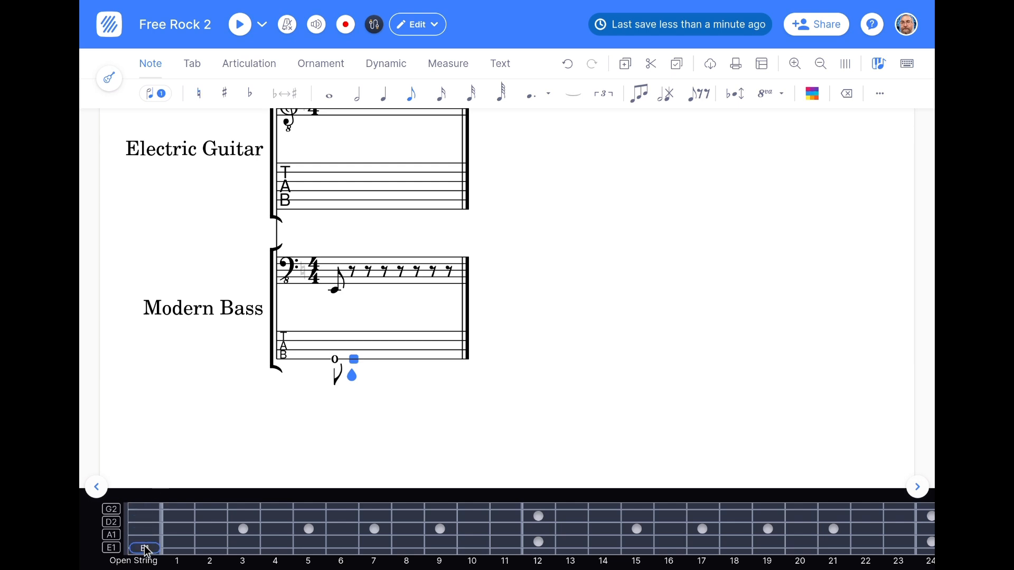
click(145, 549)
click(145, 550)
click(146, 550)
click(146, 550)
click(146, 549)
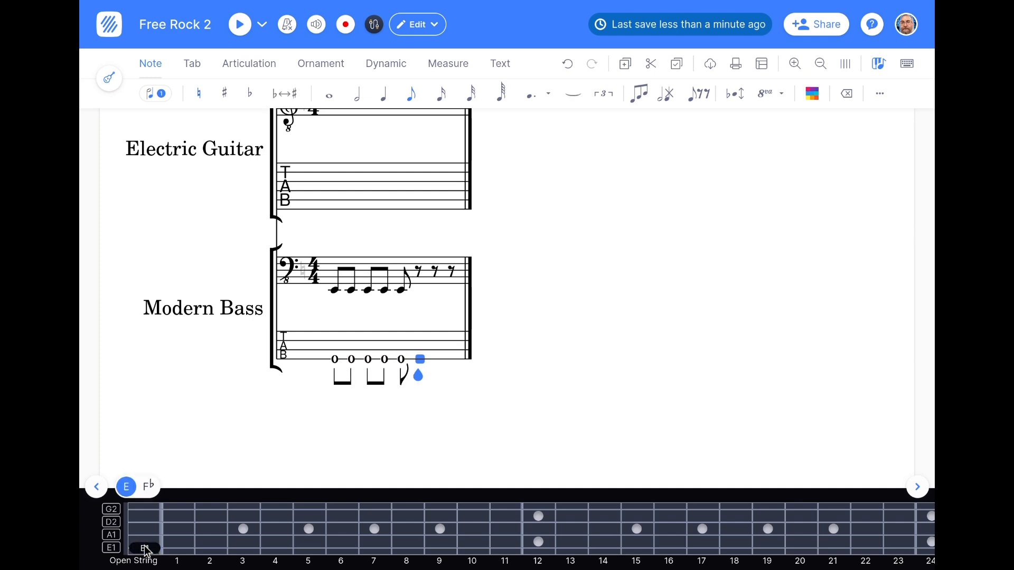
click(145, 550)
click(146, 549)
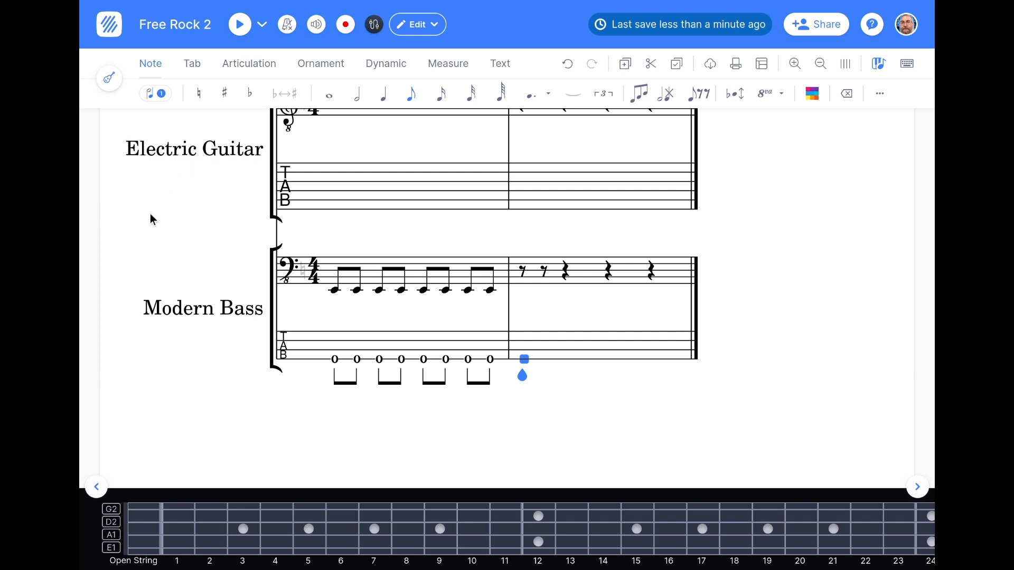
Step: Fill the first measure of the Electric Guitar tablature with eight eighth notes on the open E2 string
scroll(150, 214, up, 3)
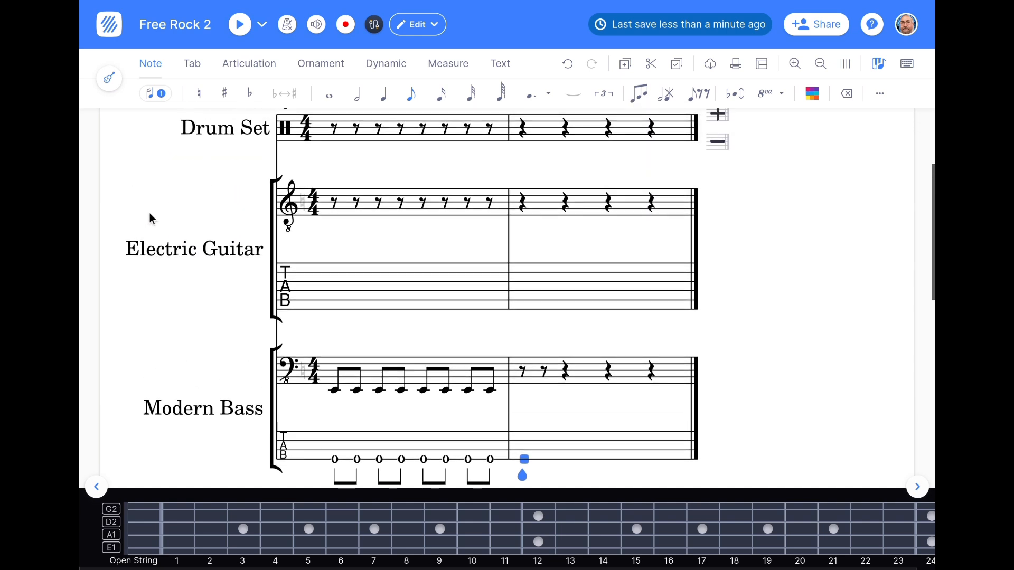
click(328, 312)
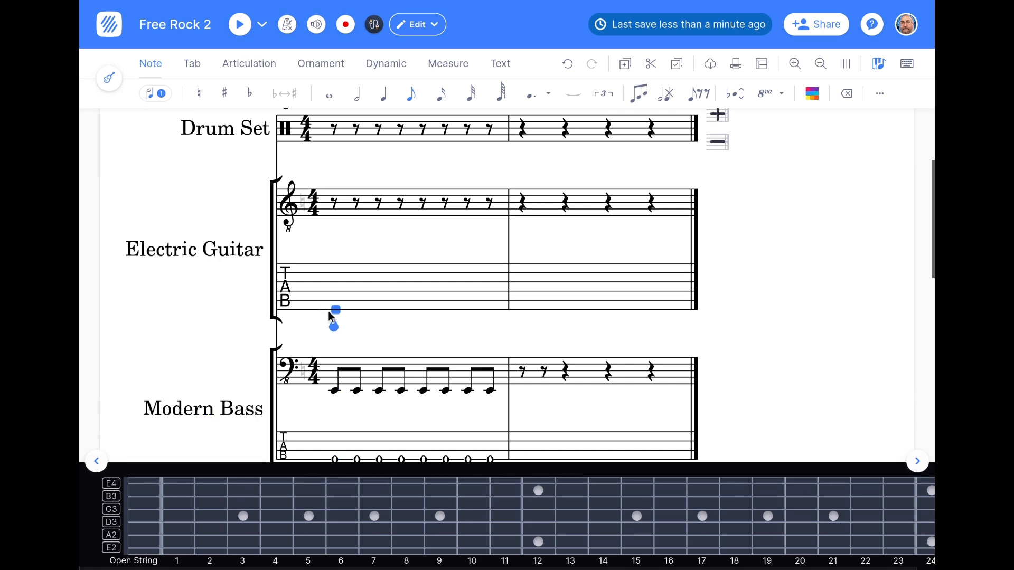
click(141, 550)
click(141, 550)
click(141, 550)
click(141, 550)
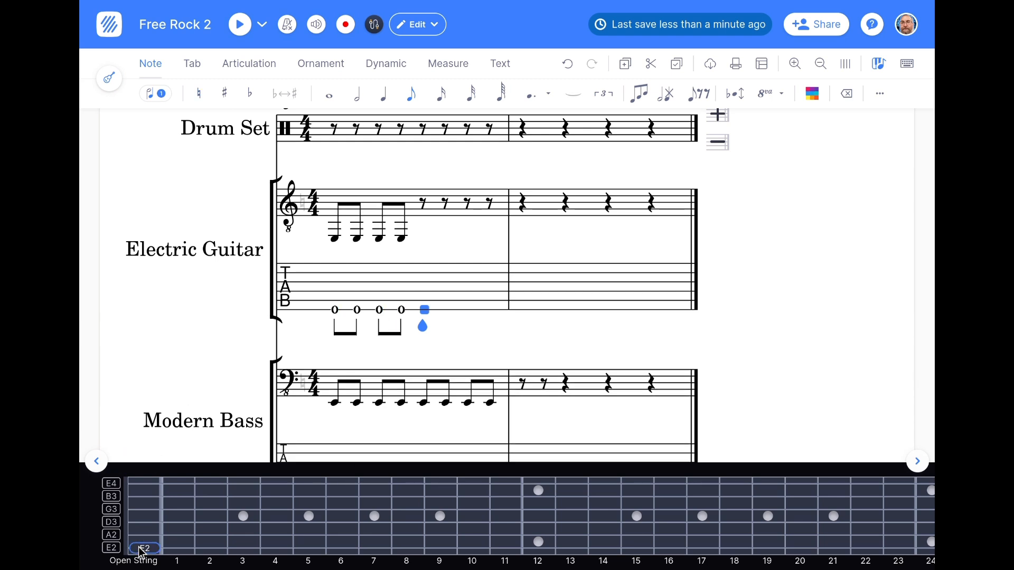
click(141, 550)
click(141, 550)
click(141, 550)
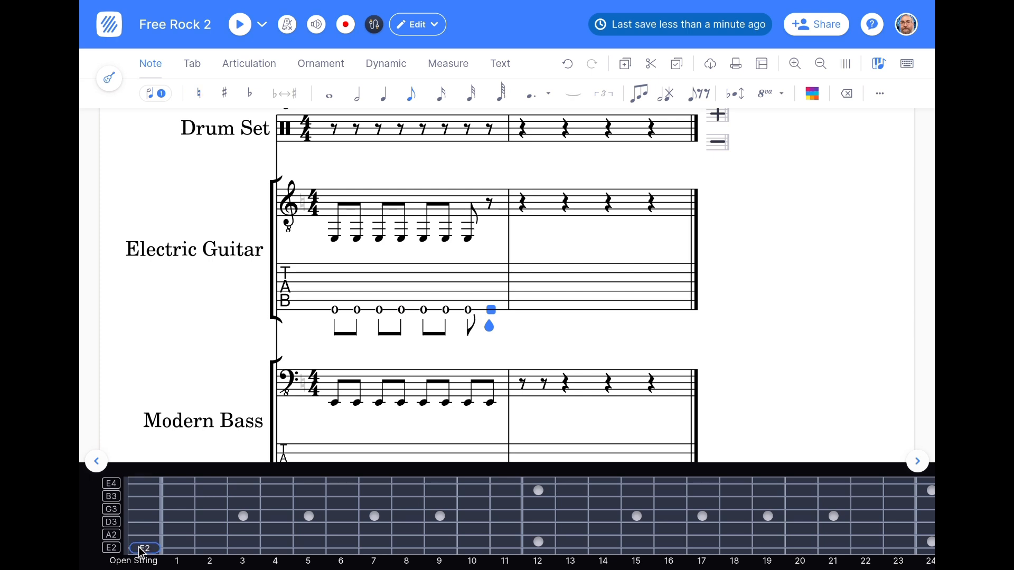
click(141, 550)
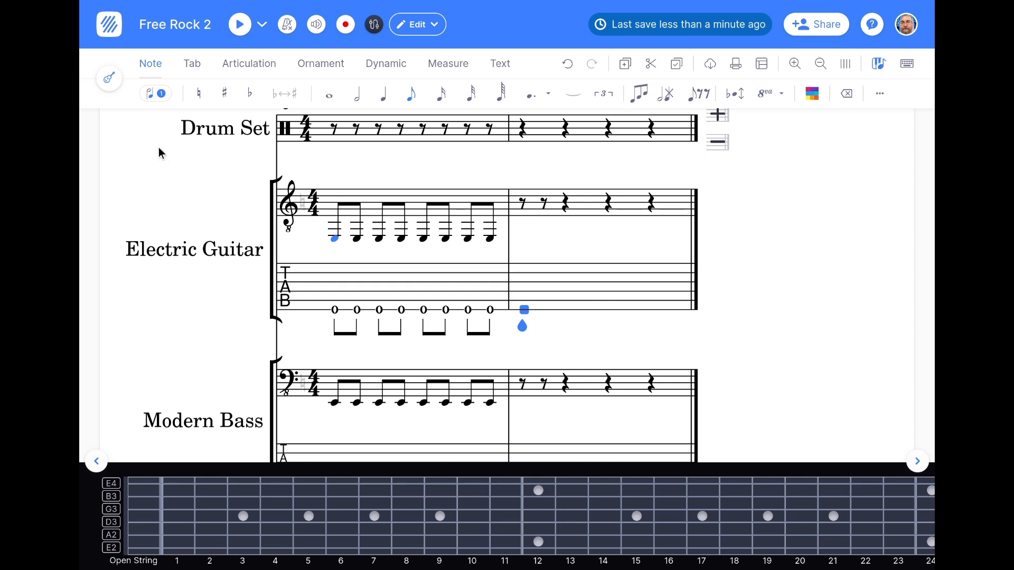
Step: Enter the first Drum Set measure in eighth notes as kick, kick, snare, kick, kick, kick, snare, kick
scroll(159, 148, up, 3)
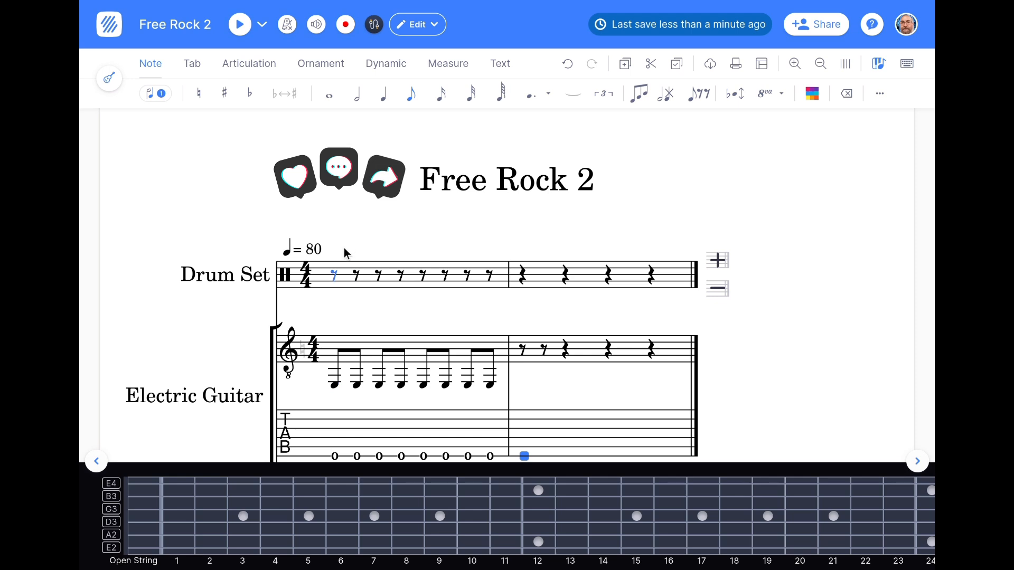
click(334, 288)
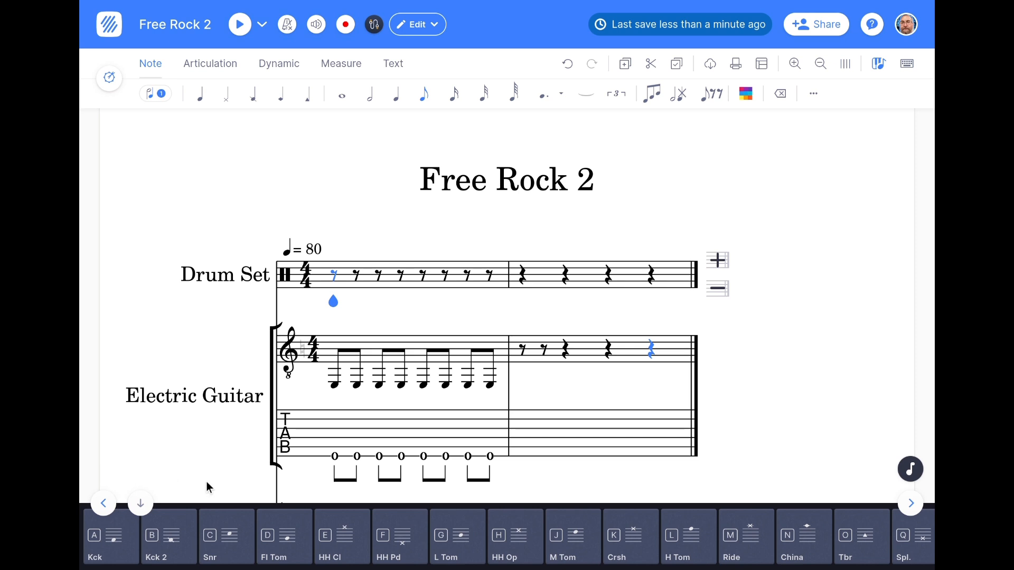
click(111, 545)
click(111, 545)
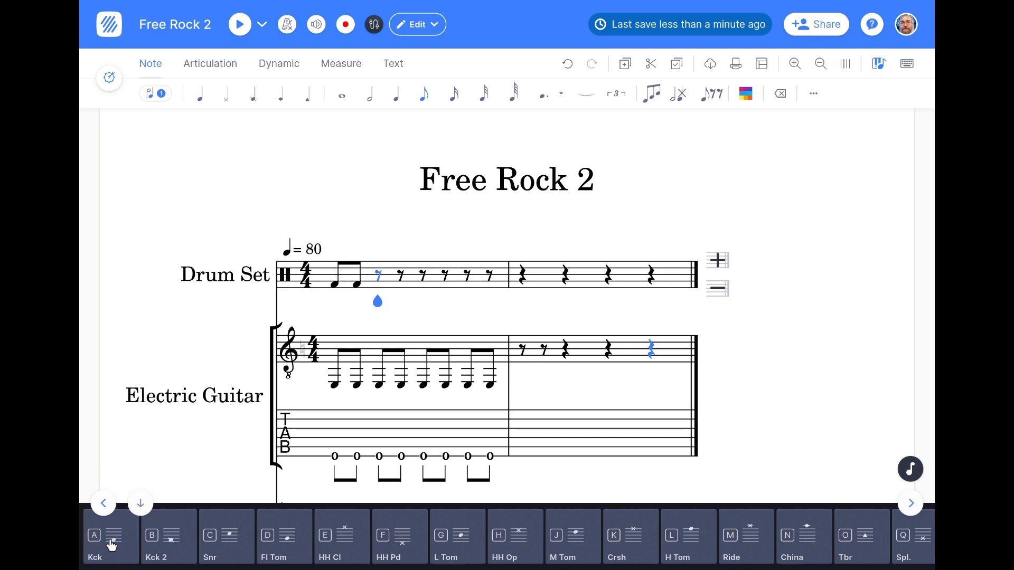
click(235, 545)
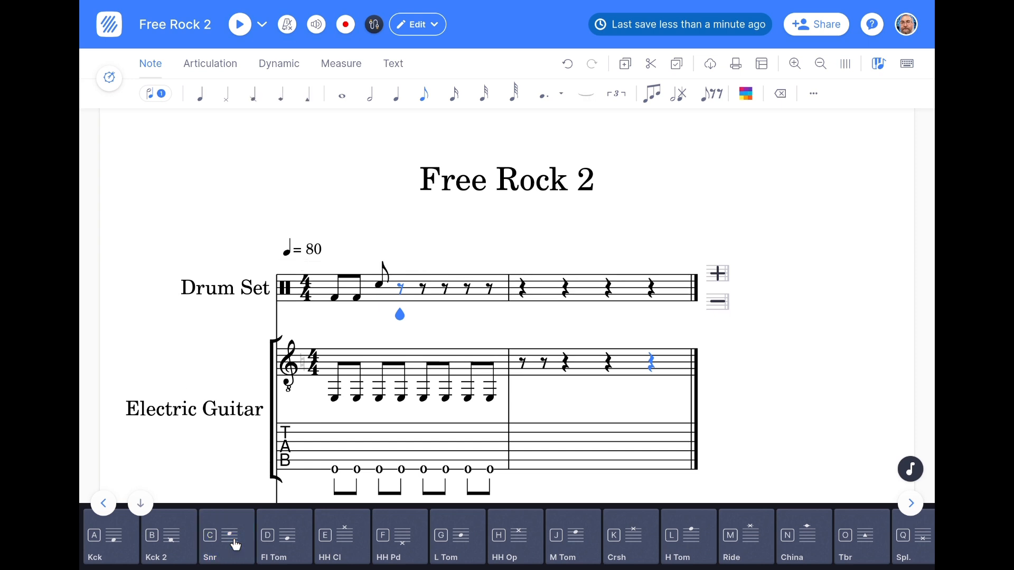
click(116, 544)
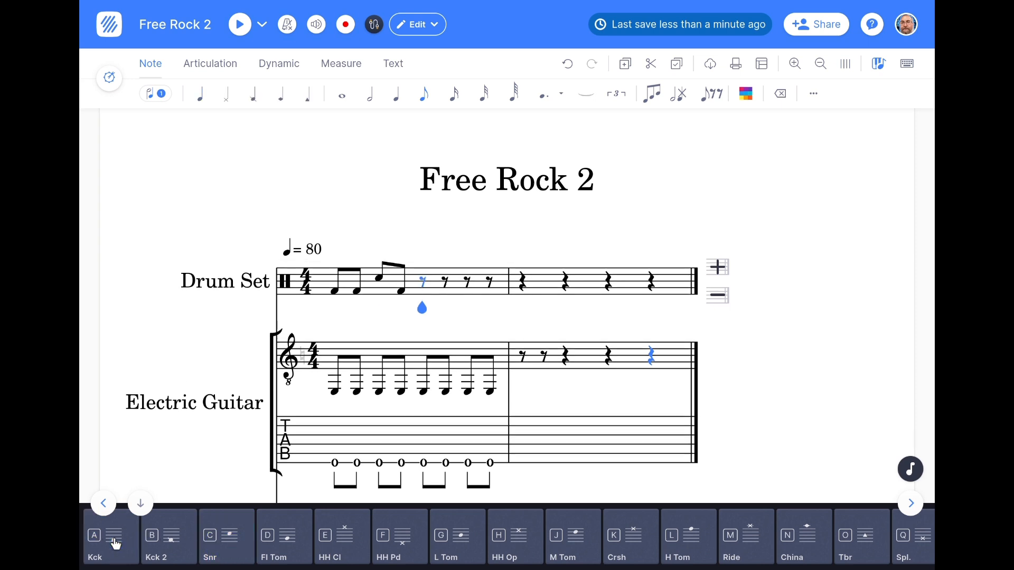
click(116, 543)
click(115, 544)
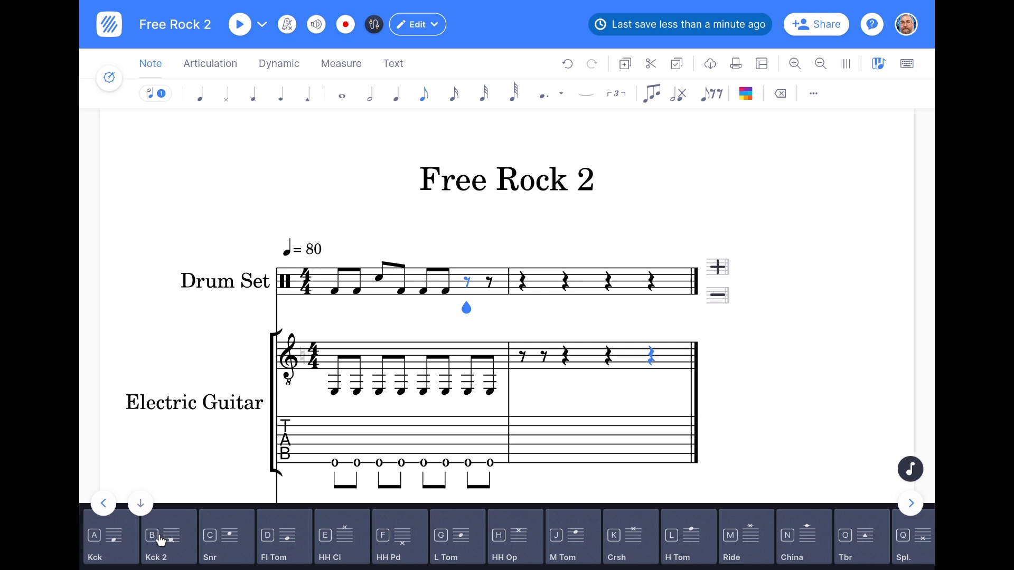
click(231, 550)
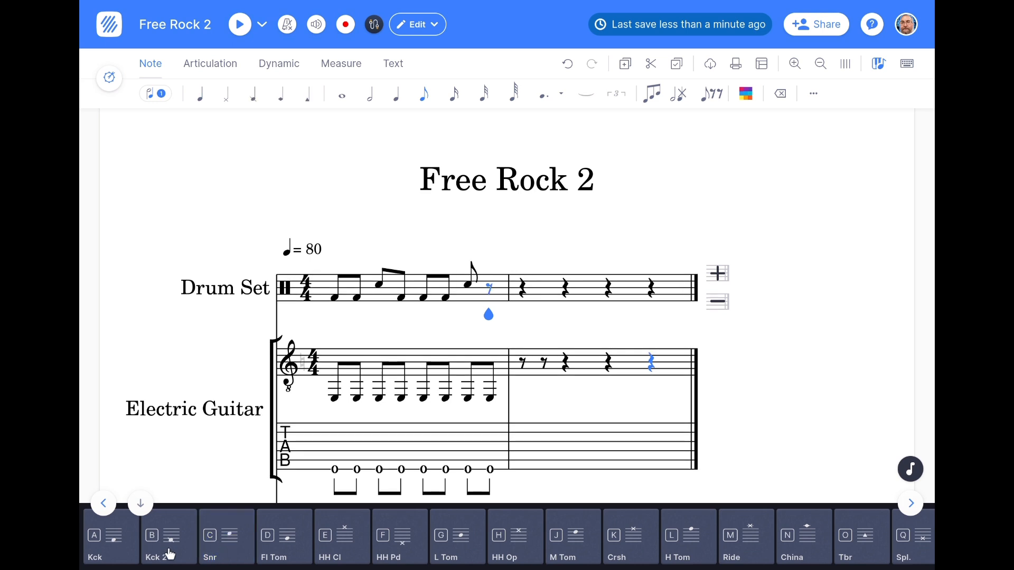
click(121, 547)
Step: Add a closed hi-hat to each of the eight eighth notes in the first Drum Set measure
click(333, 266)
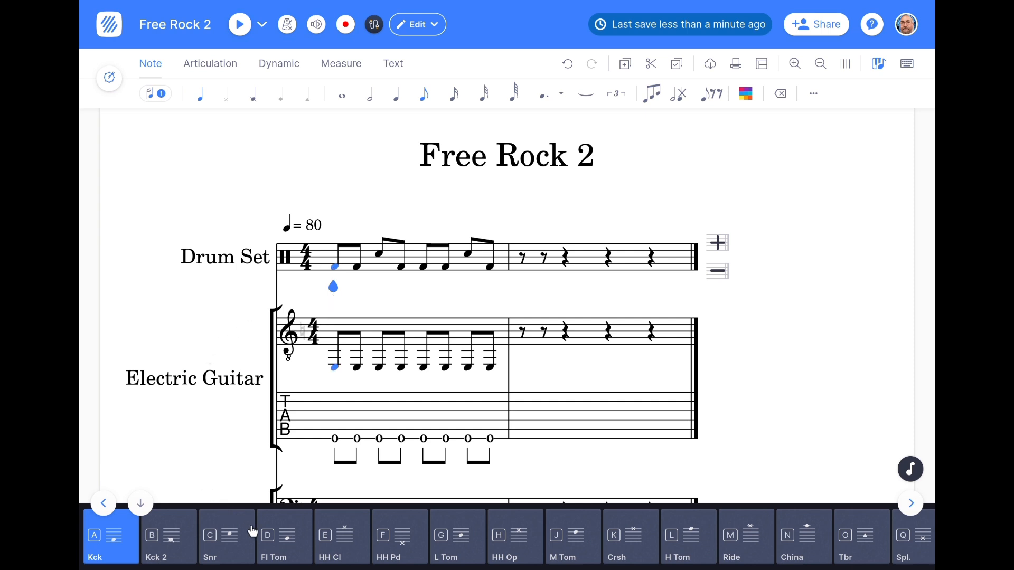
click(351, 550)
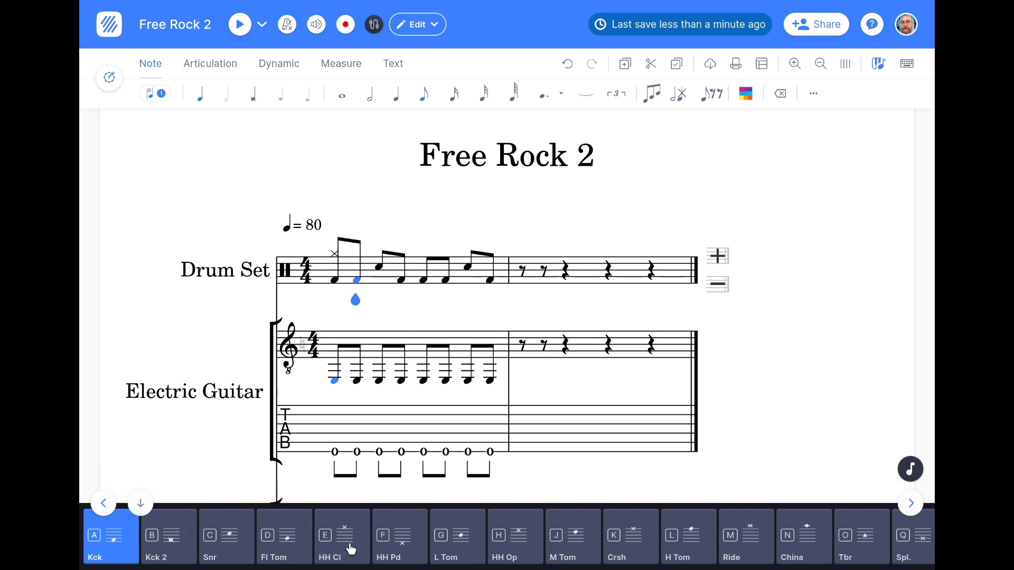
click(351, 550)
click(351, 549)
click(351, 550)
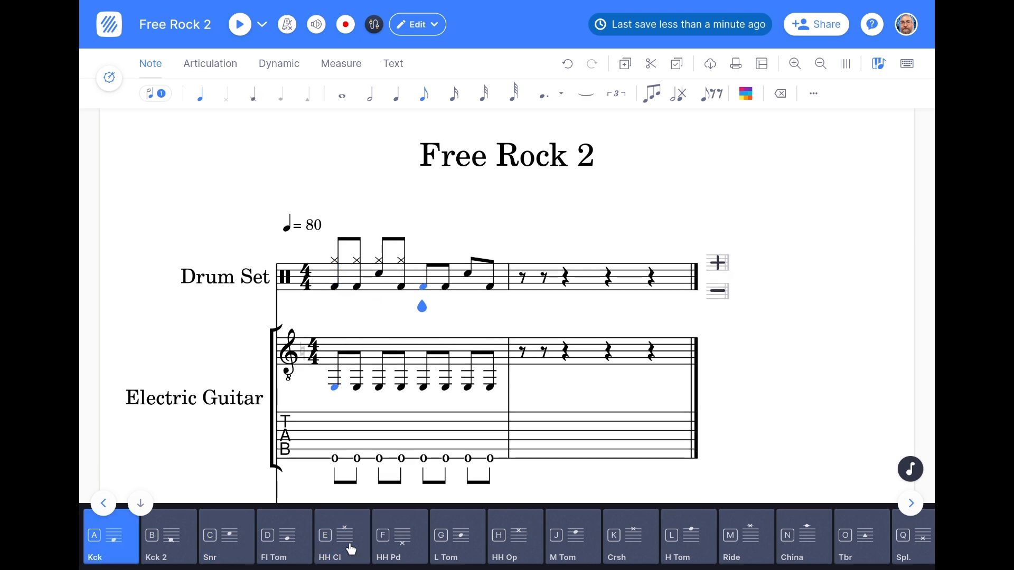
click(351, 550)
click(351, 550)
click(351, 550)
click(351, 550)
click(351, 550)
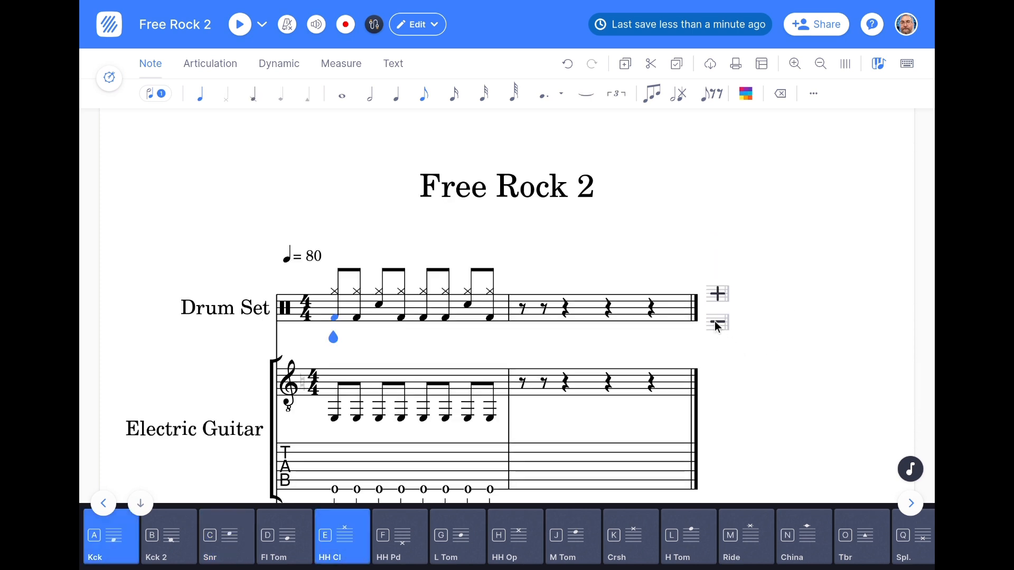
Step: Remove the empty second measure and add an end repeat barline to the remaining measure
click(717, 324)
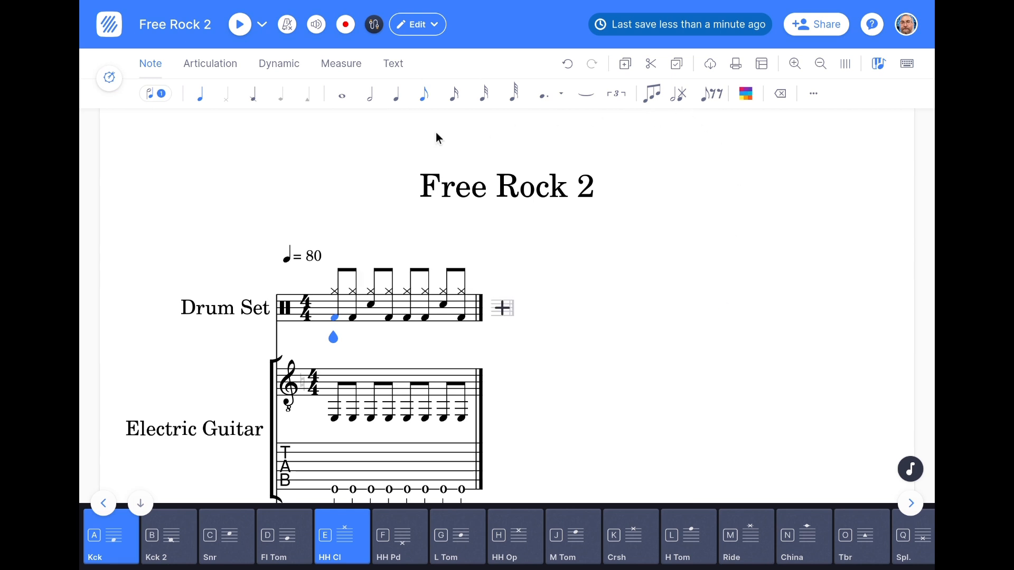
click(344, 67)
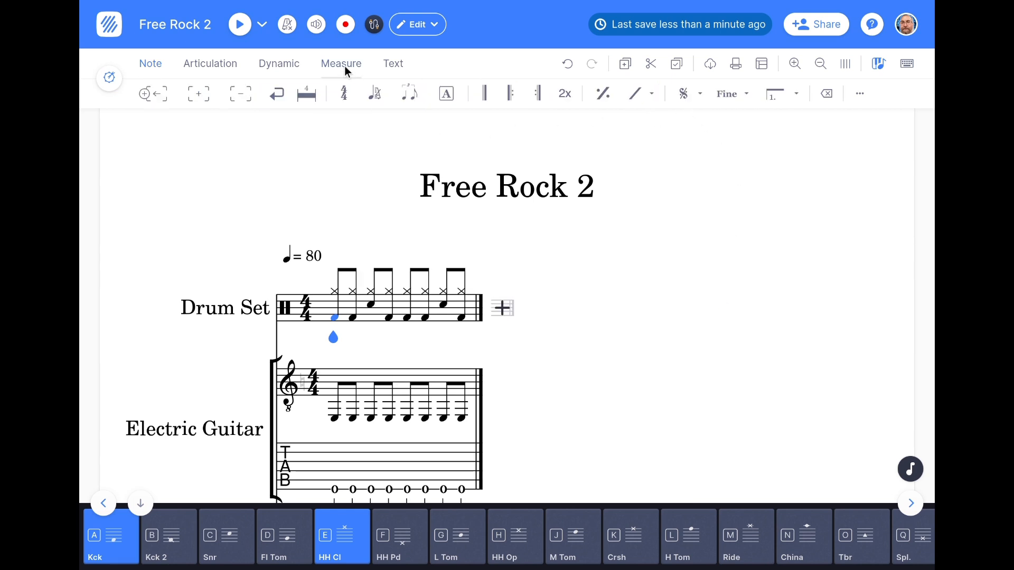
click(540, 98)
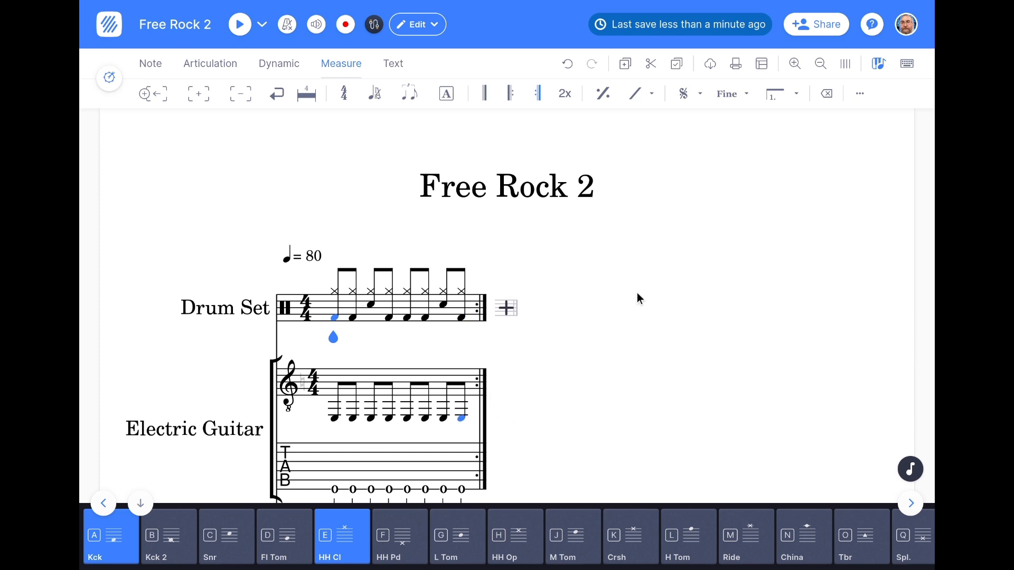
Step: Increase the number of repetitions for the repeated measure and add it to the score
click(564, 99)
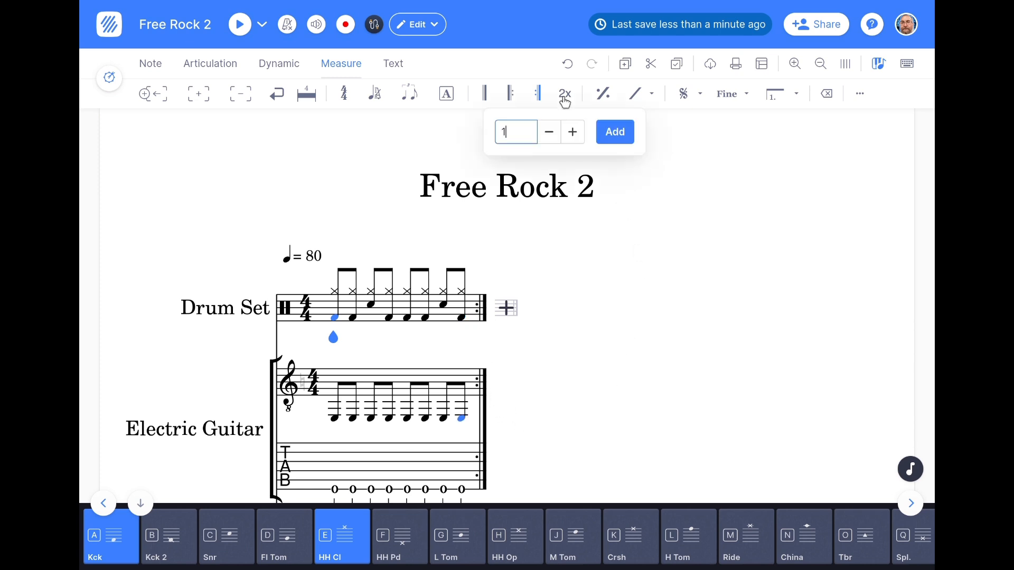
click(576, 131)
drag(576, 130, 575, 129)
click(617, 137)
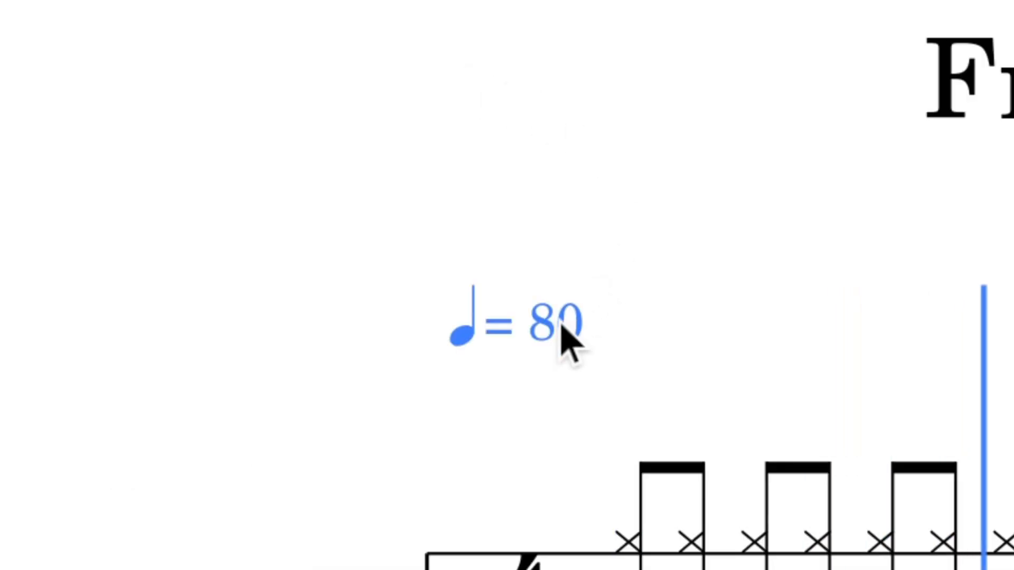
Step: Set the score's tempo marking to 120 quarter-note beats per minute and save it
click(316, 259)
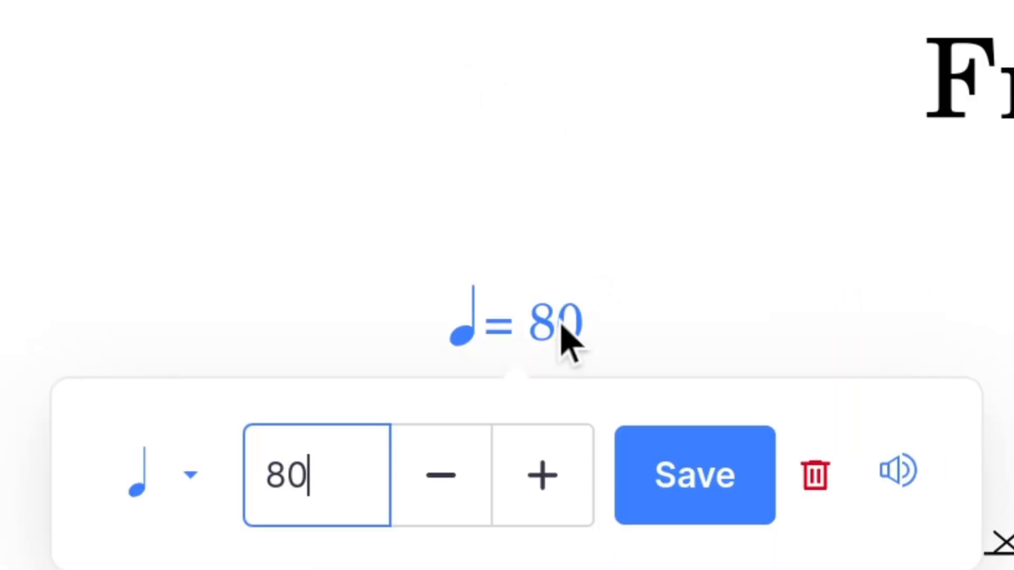
click(547, 472)
click(546, 473)
click(547, 472)
click(547, 473)
click(546, 473)
click(546, 472)
click(546, 473)
click(547, 473)
click(546, 472)
click(547, 472)
click(547, 473)
double_click(546, 473)
double_click(546, 473)
double_click(546, 472)
triple_click(547, 473)
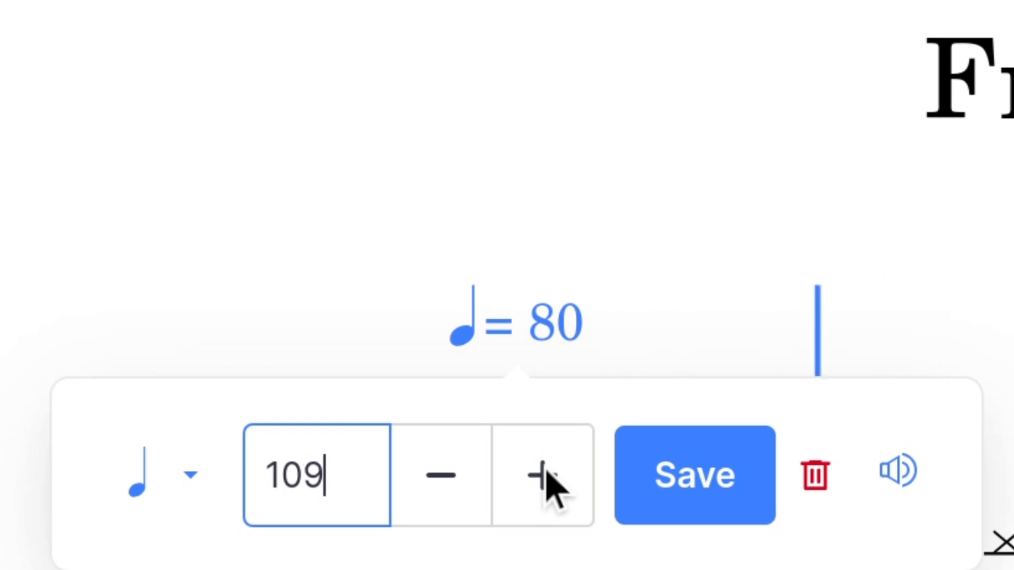
double_click(546, 472)
double_click(547, 473)
click(547, 473)
double_click(546, 474)
double_click(546, 474)
double_click(547, 474)
double_click(546, 472)
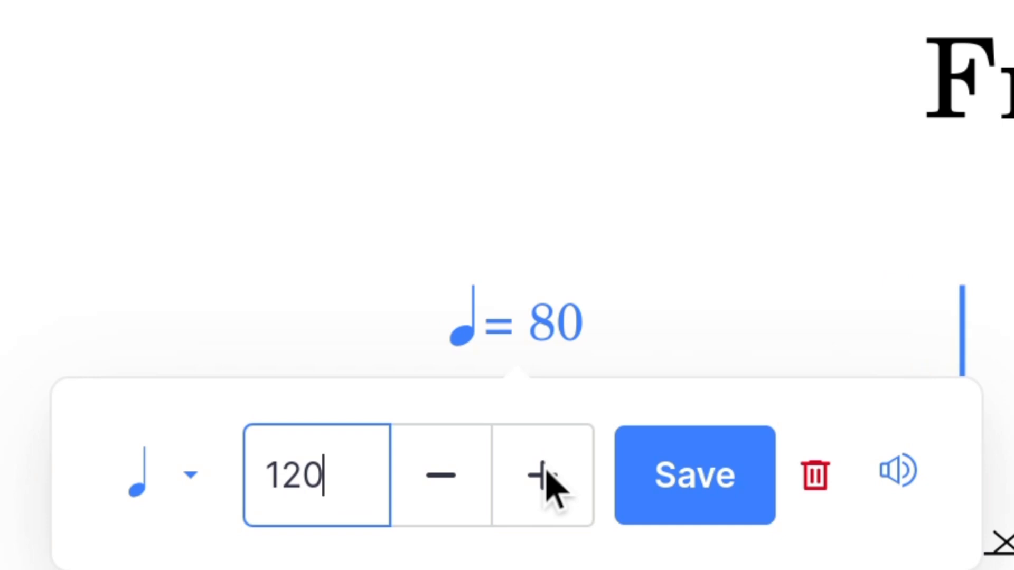
click(662, 480)
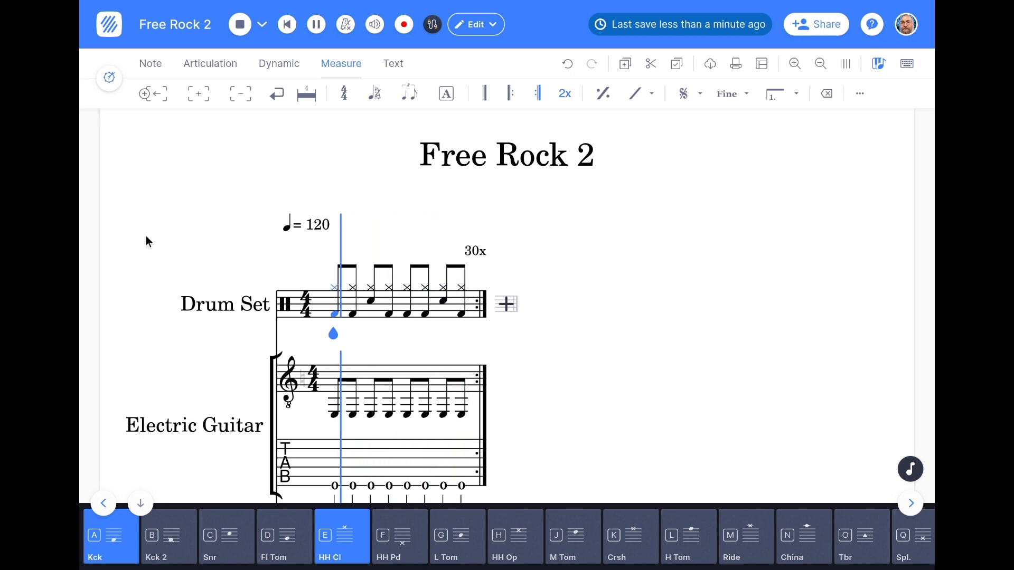
Step: Look over the drum, guitar and bass parts during playback and stop the playback
scroll(146, 241, down, 2)
scroll(146, 240, down, 3)
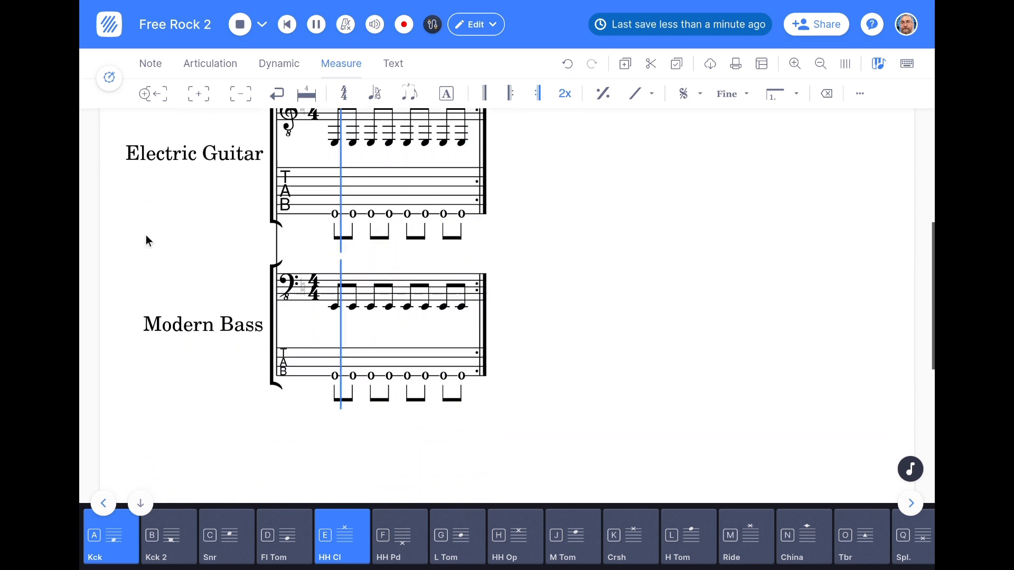
scroll(146, 236, up, 5)
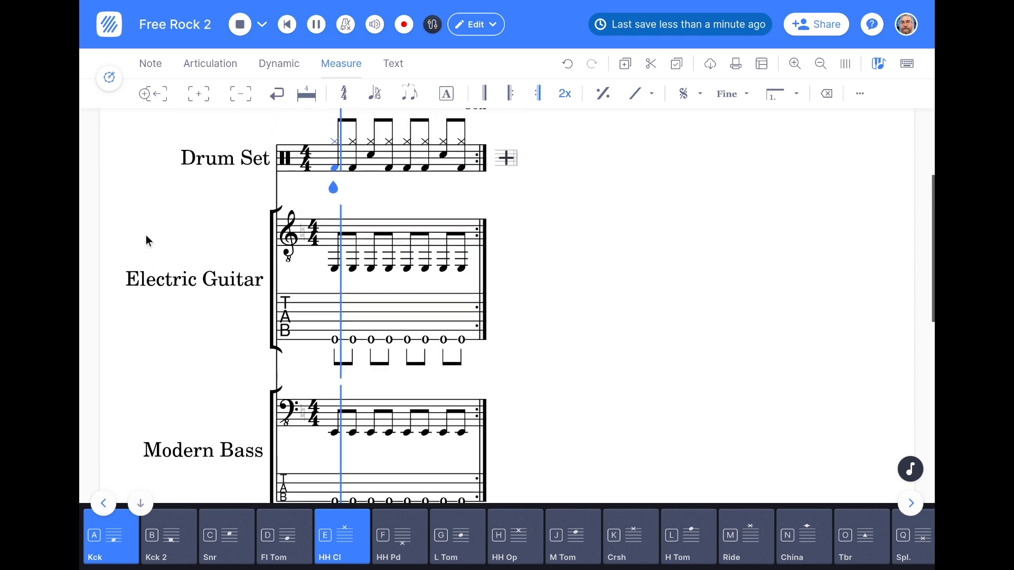
scroll(146, 236, up, 3)
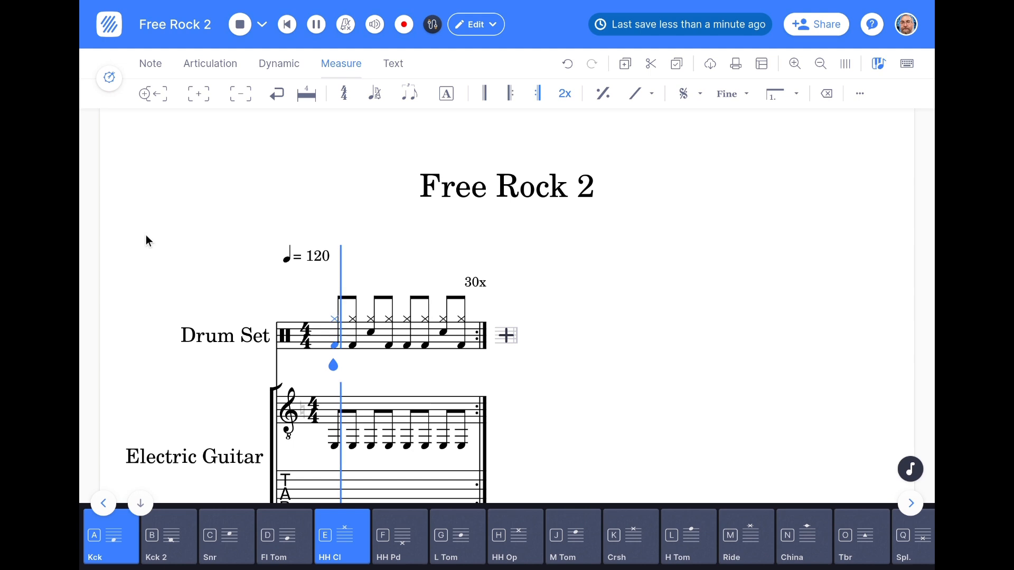
key(space)
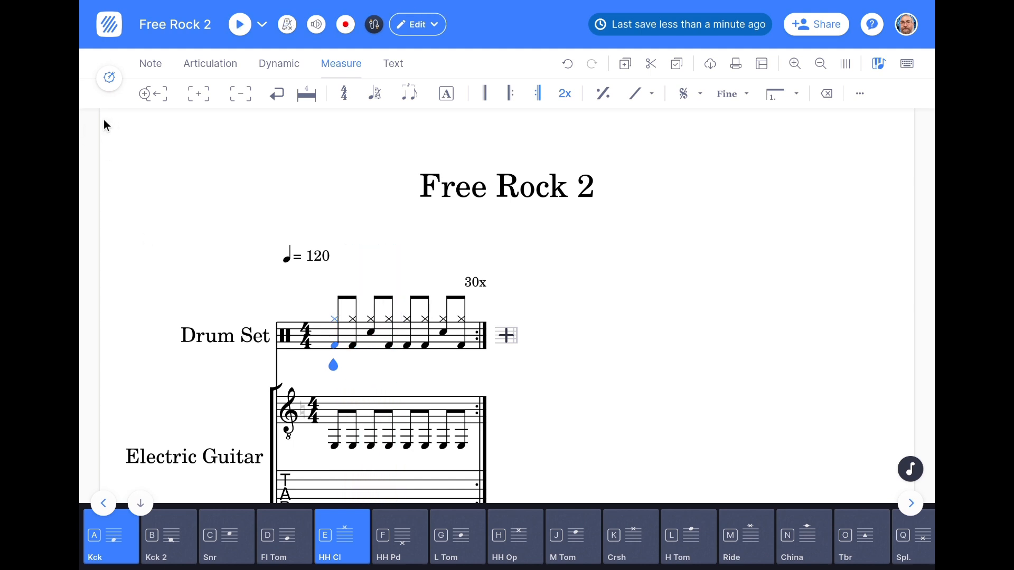
Step: Return to the score library and start sharing Free Rock 2 publicly with the Flat community
click(109, 31)
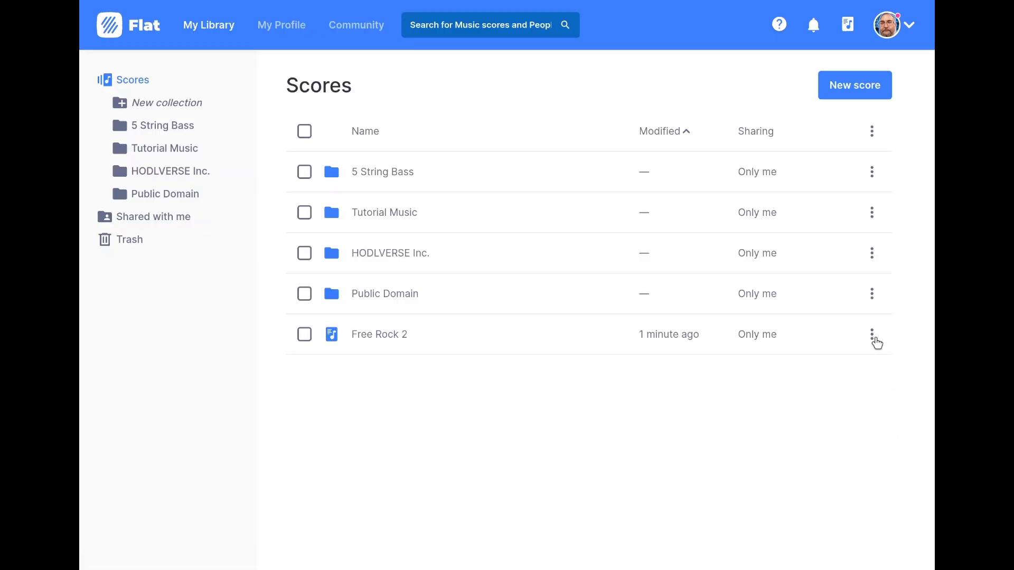
click(873, 338)
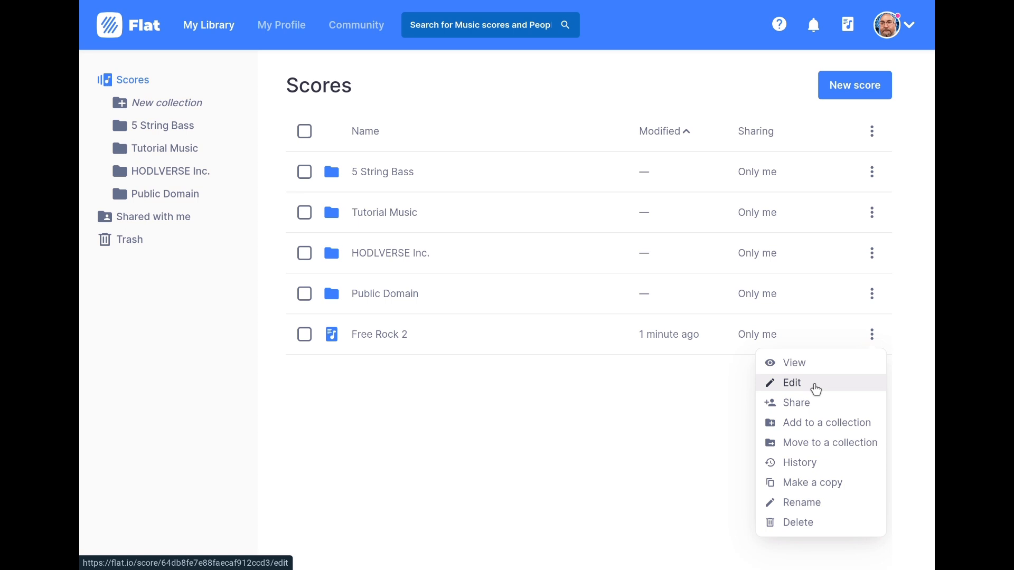
click(824, 410)
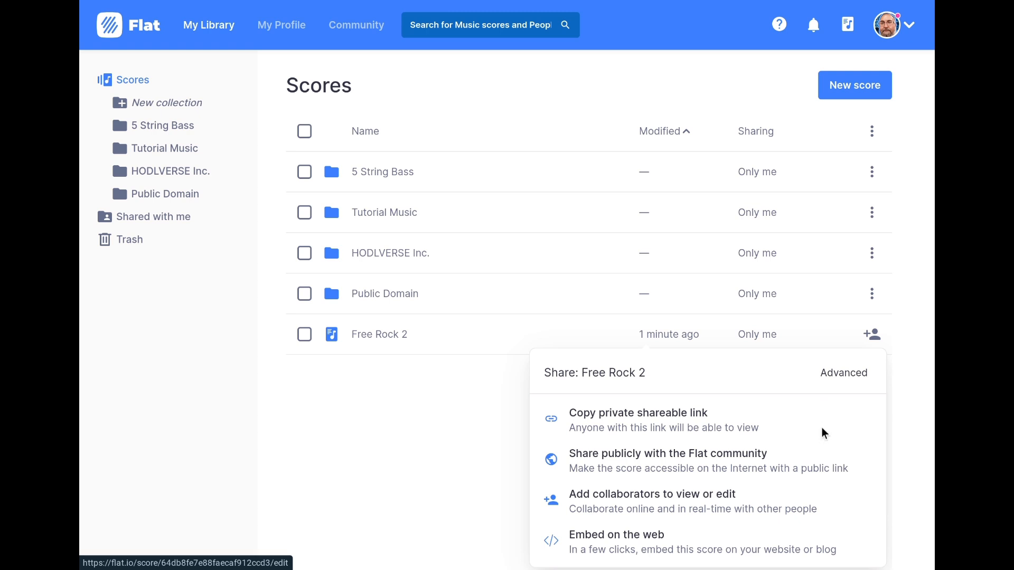
click(713, 457)
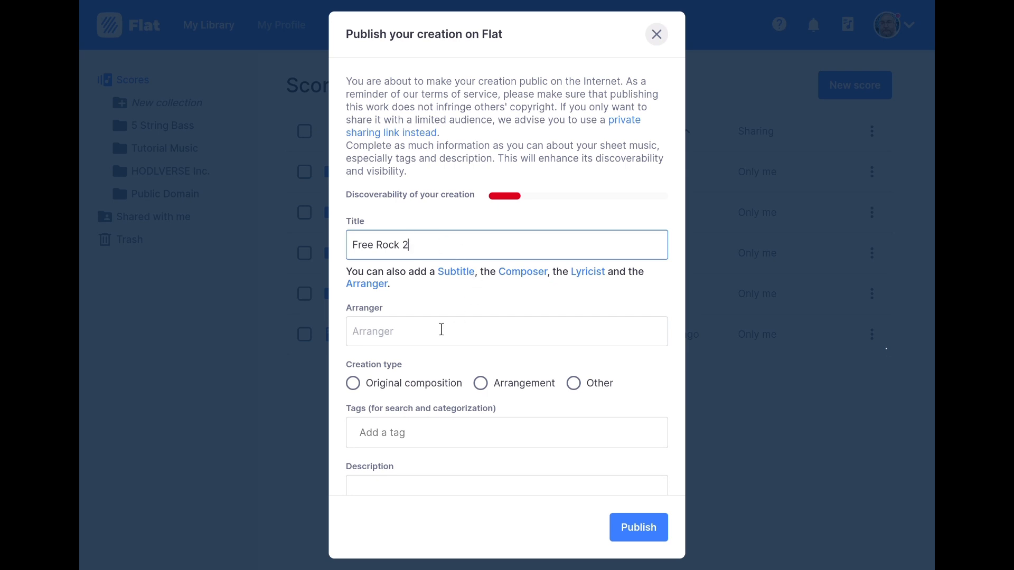
Step: Fill in the arranger's name and set the creation type to Original composition
click(442, 330)
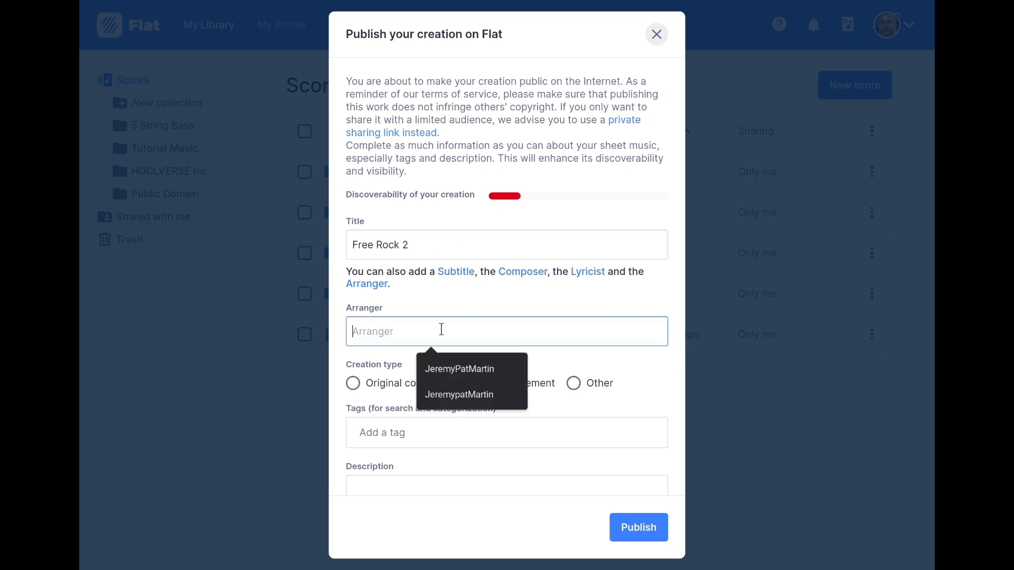
click(466, 366)
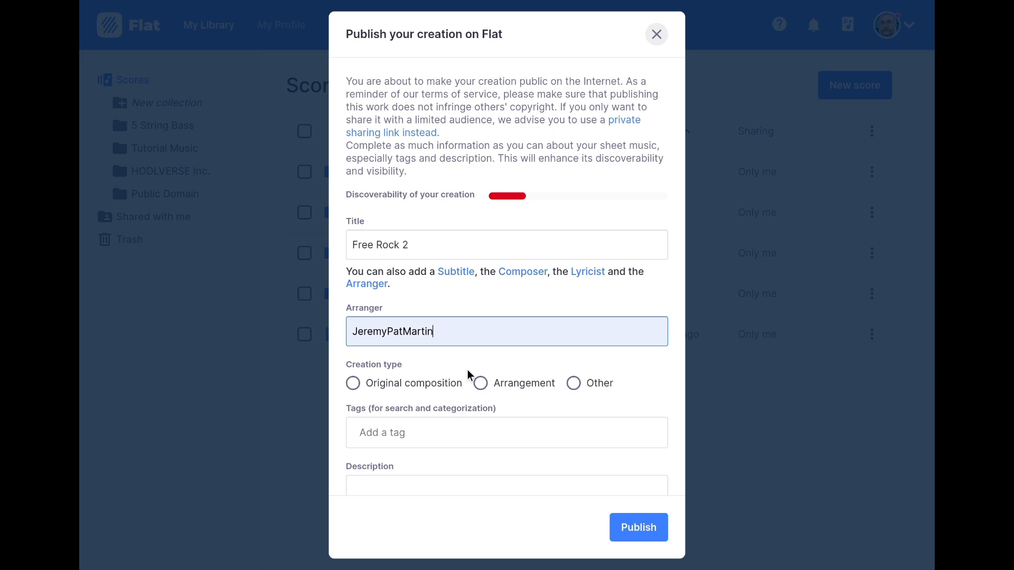
click(353, 390)
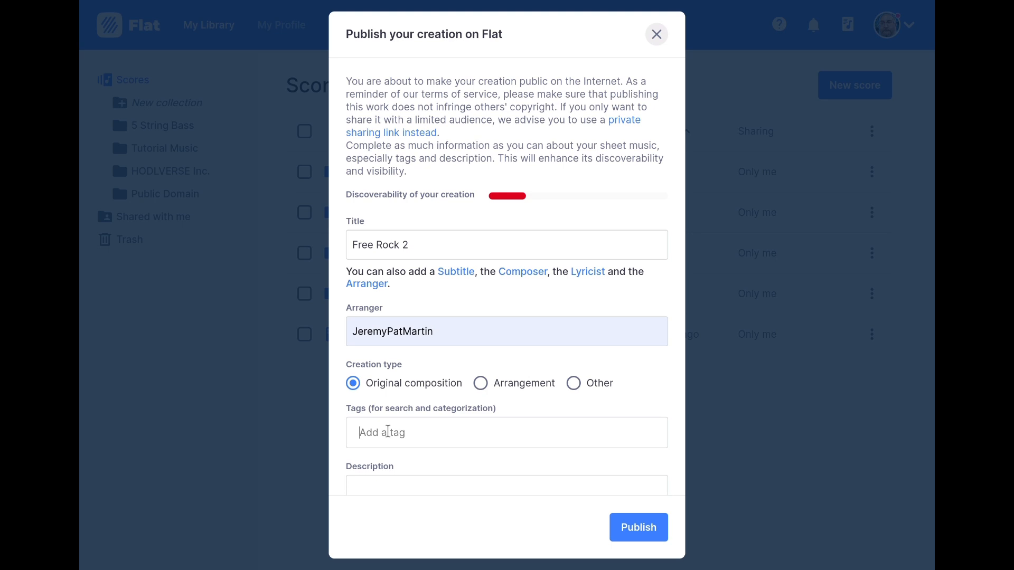
Step: Add the tags Free, Rock, Public and Domain to the publication details
text(Free)
key(Return)
text(Roc)
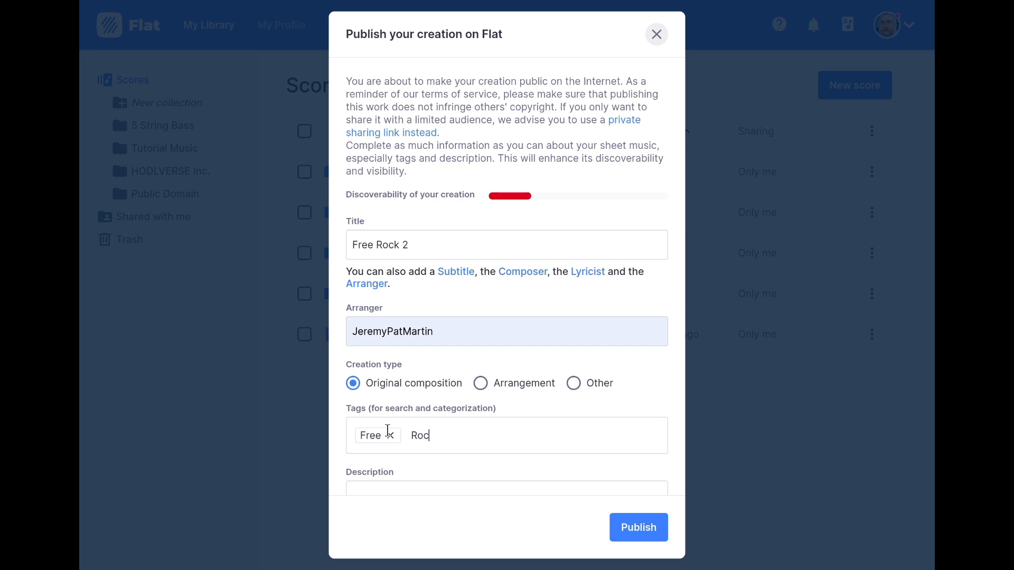
text(k)
key(Return)
text(Public)
key(Return)
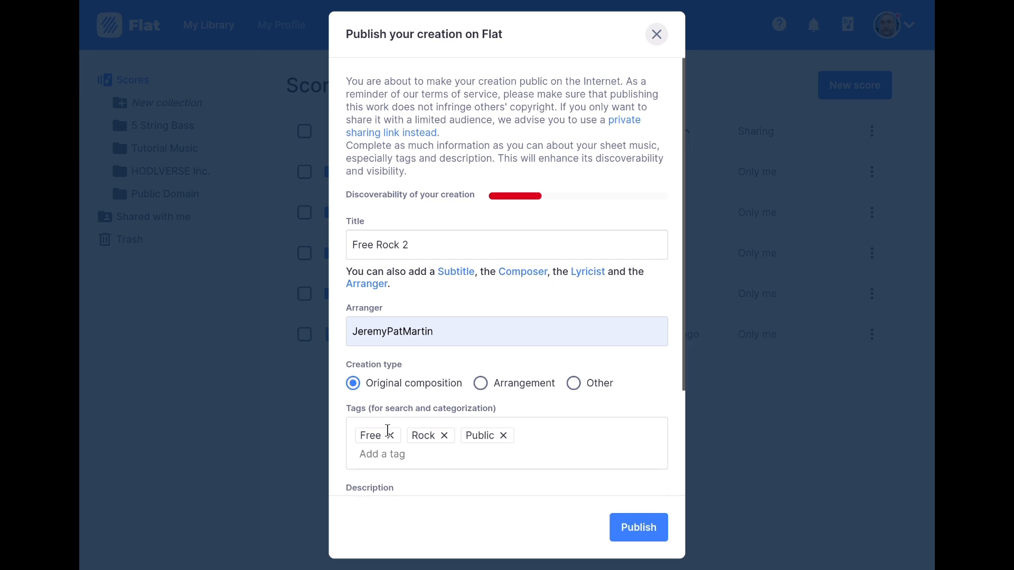
text(Domai)
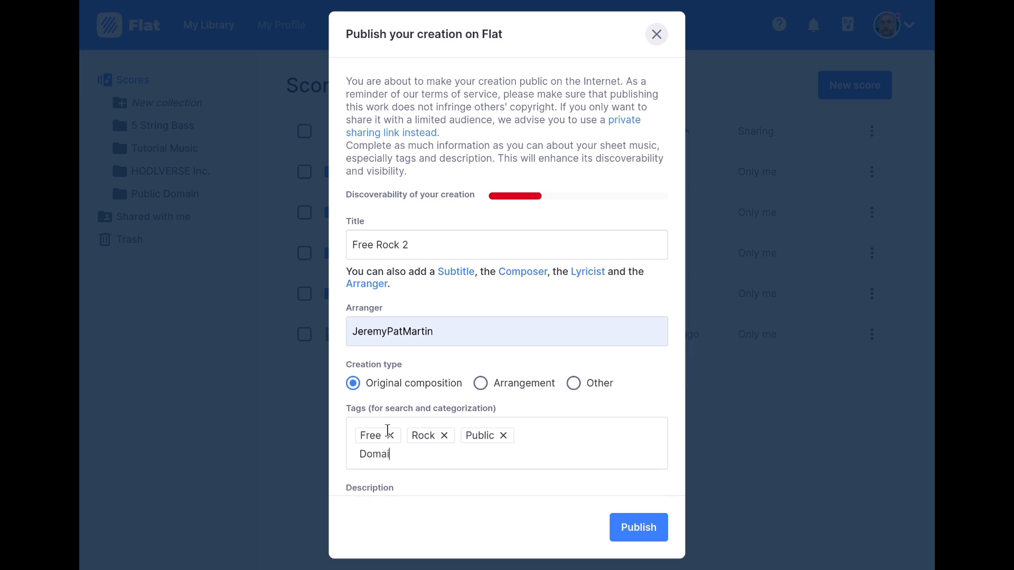
text(n)
key(Return)
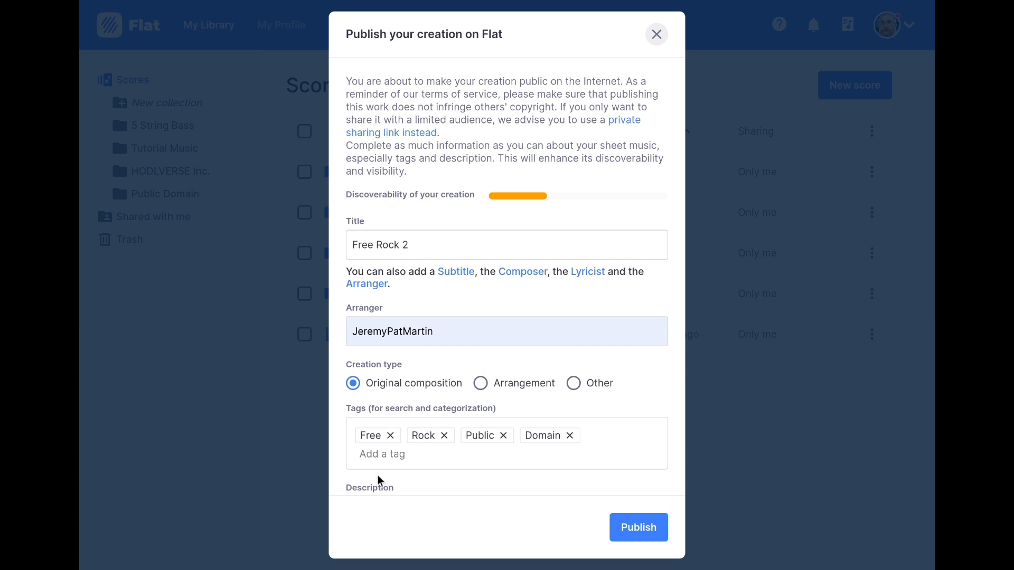
Step: Enter "Free Rock Public Domain" as the description of the score
scroll(398, 486, down, 3)
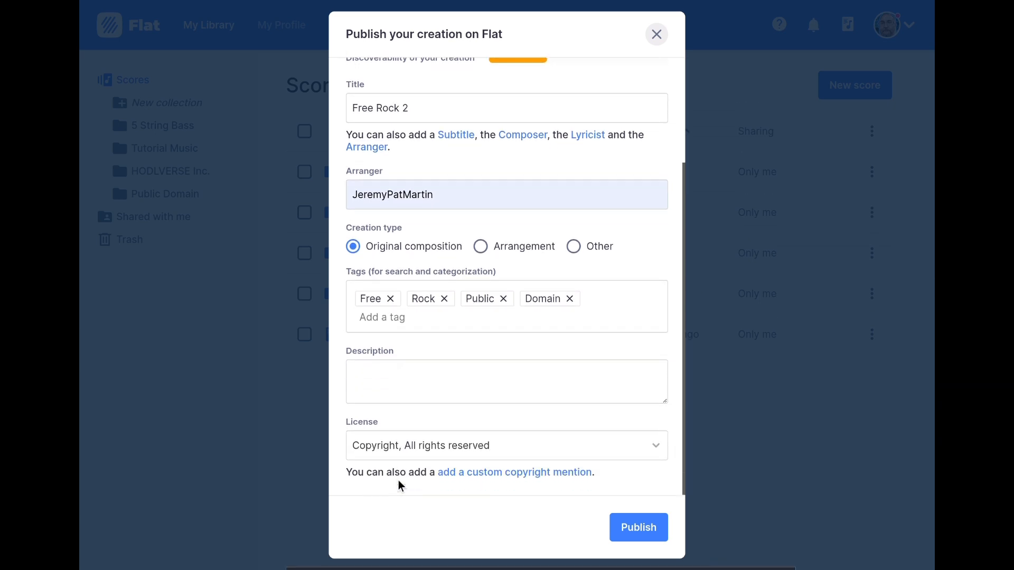
key(Tab)
text(Free)
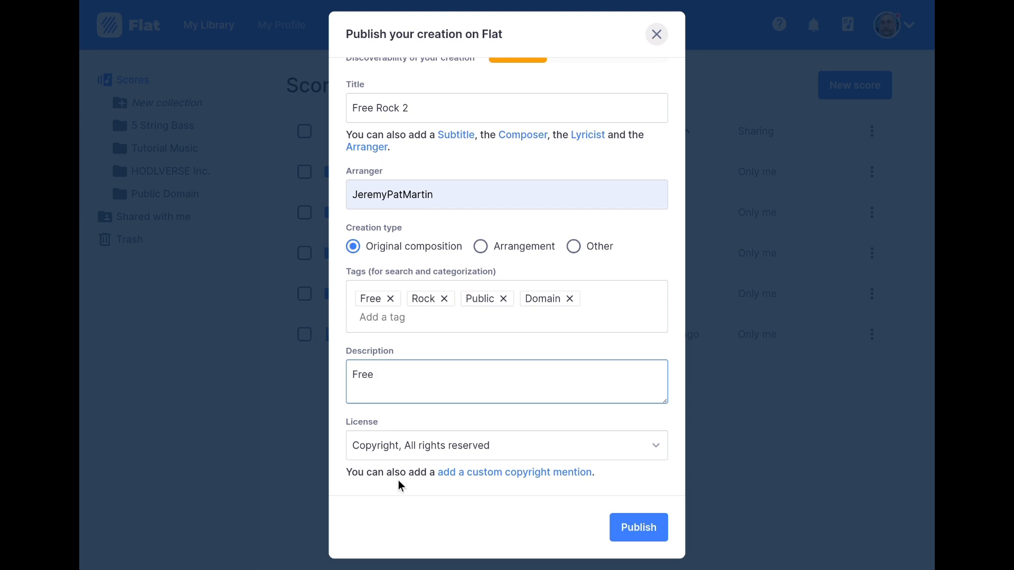
text( Rock Public)
text(Domain)
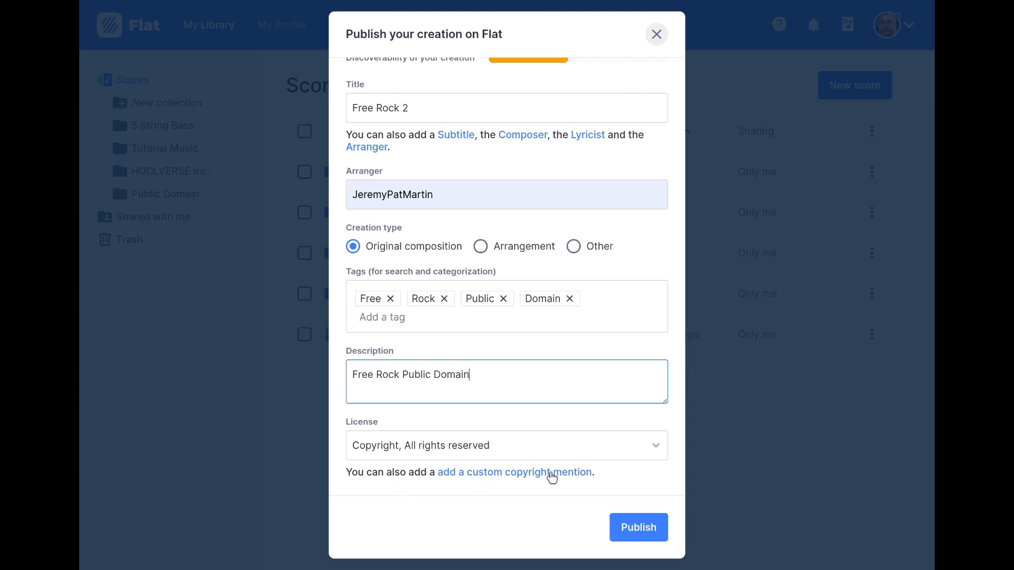
Step: Set the license to CC0 - Public Domain and publish the score
click(657, 443)
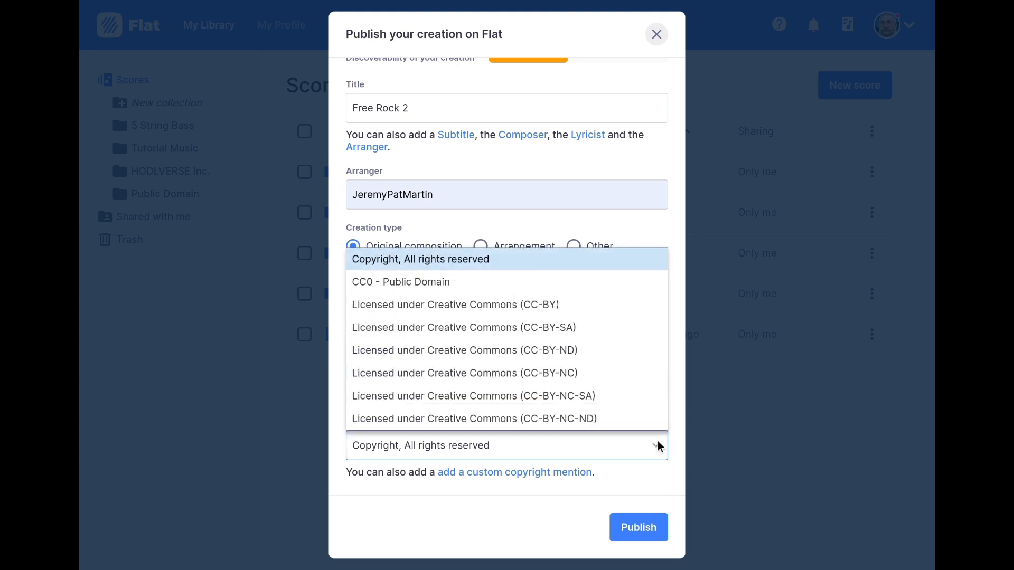
click(511, 281)
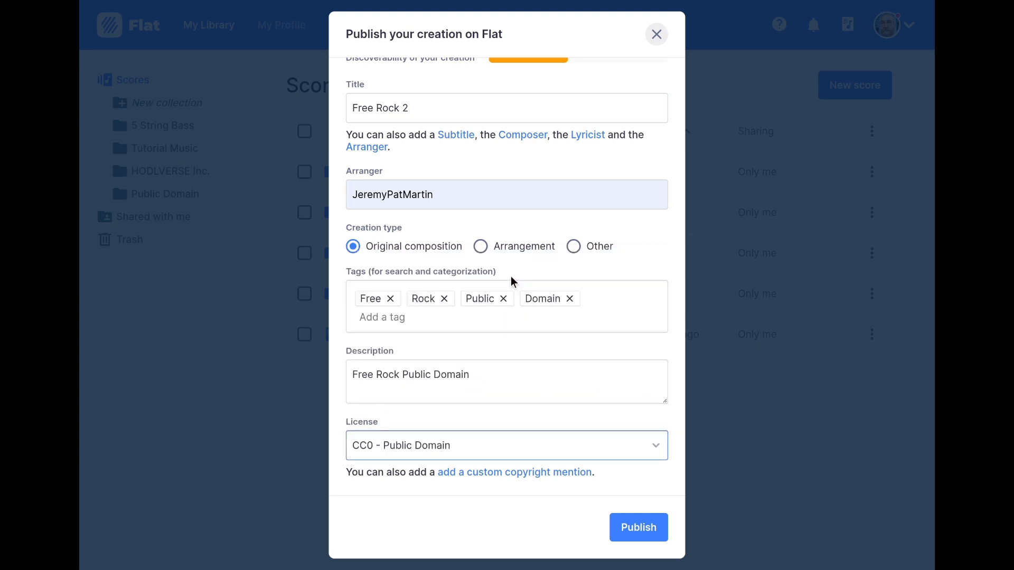
scroll(511, 279, up, 3)
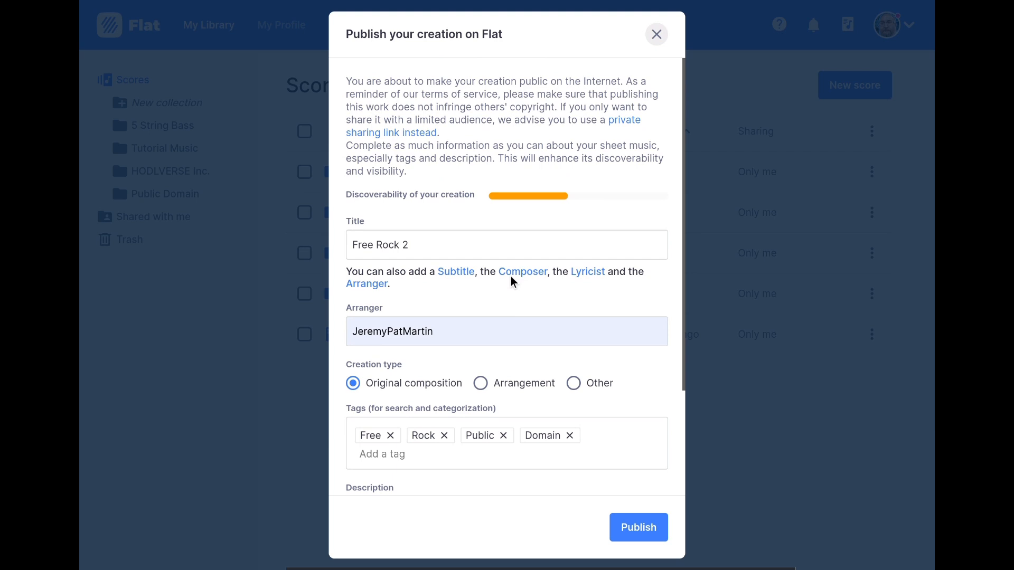
scroll(513, 281, down, 3)
key(Return)
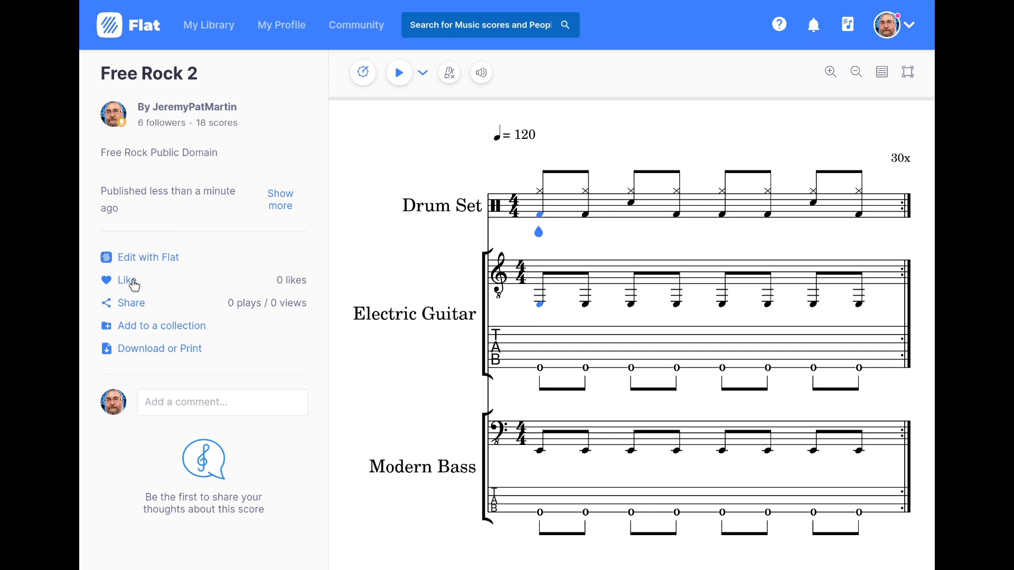
Step: Try to share the published score on Facebook and close the popup window
click(134, 306)
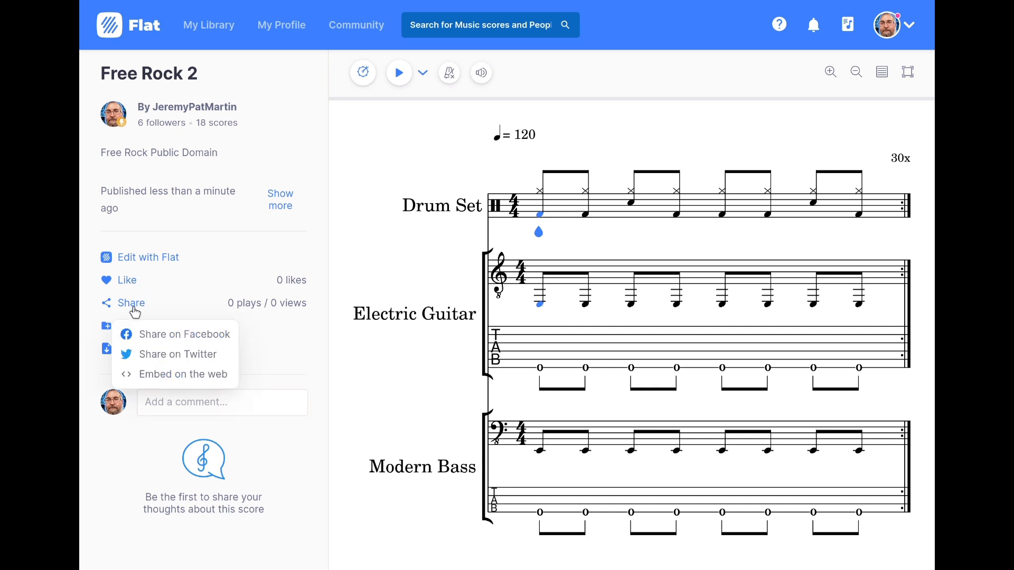
click(168, 342)
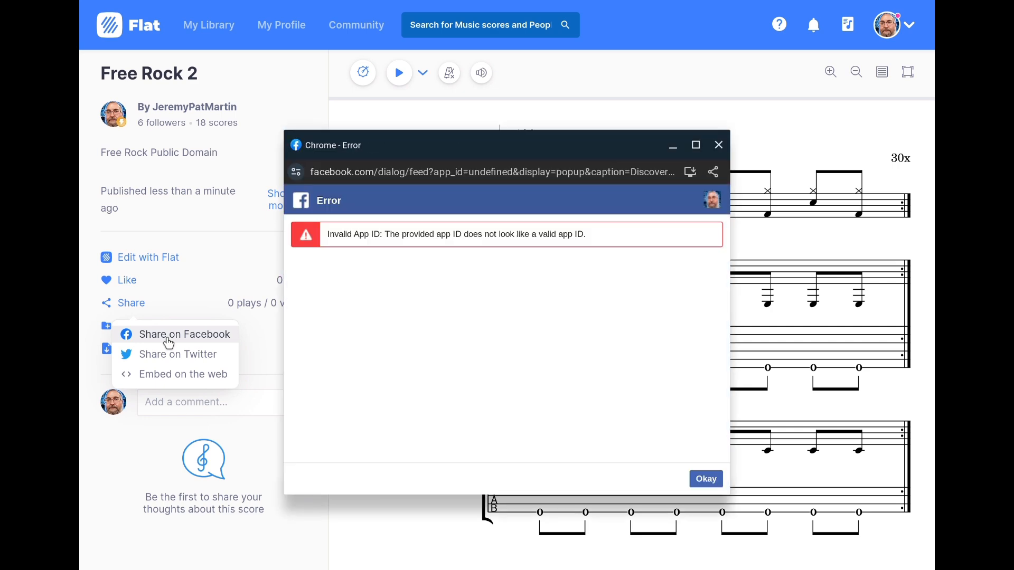
click(718, 144)
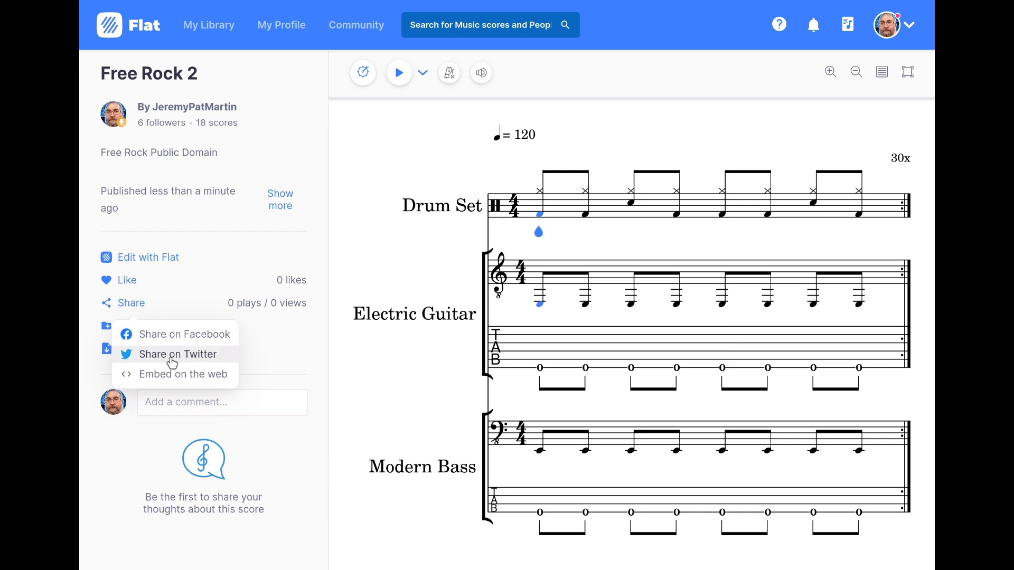
Step: Share the published score on Twitter with the prefilled post and close the popup window
click(172, 354)
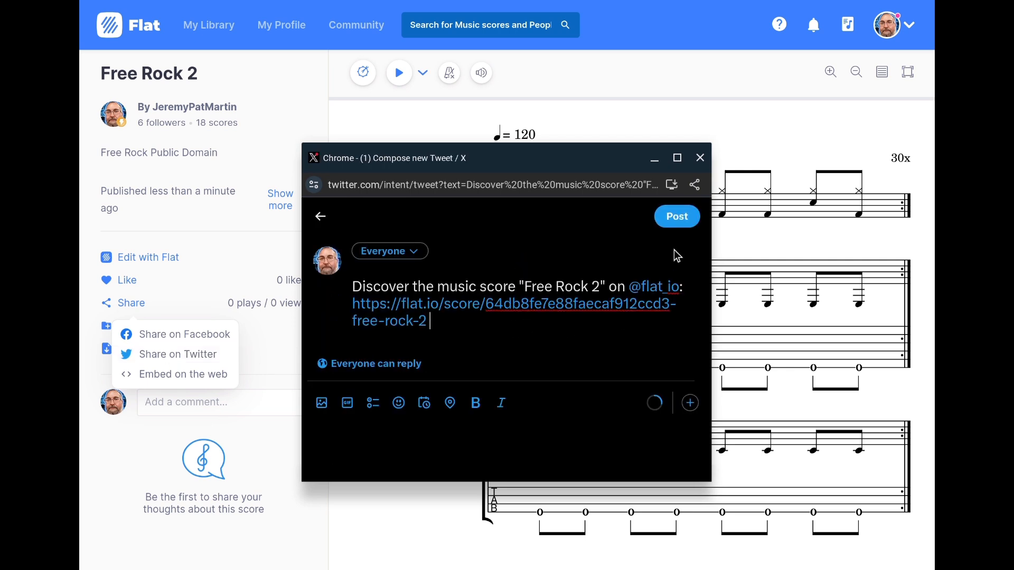
click(678, 222)
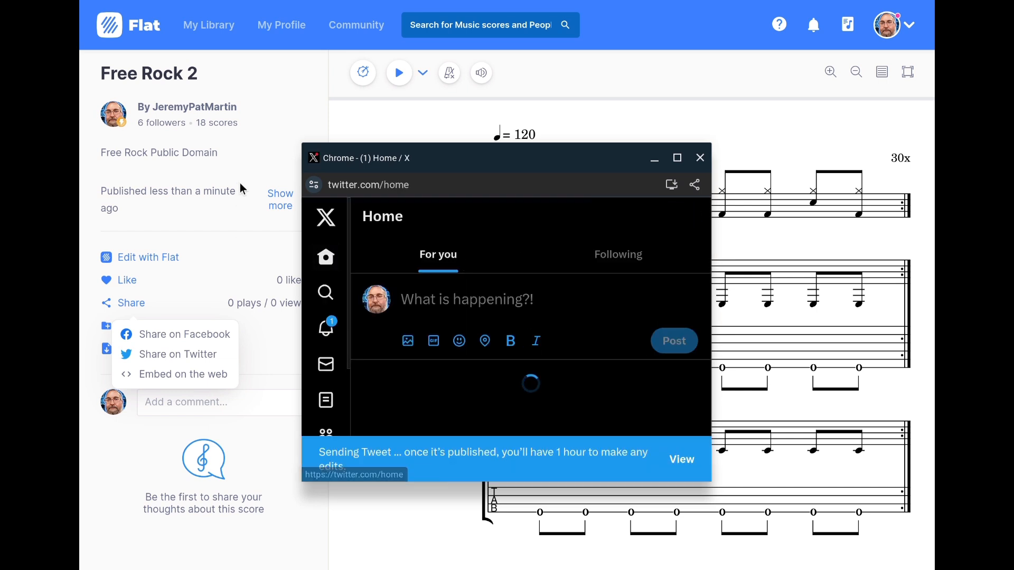
click(702, 159)
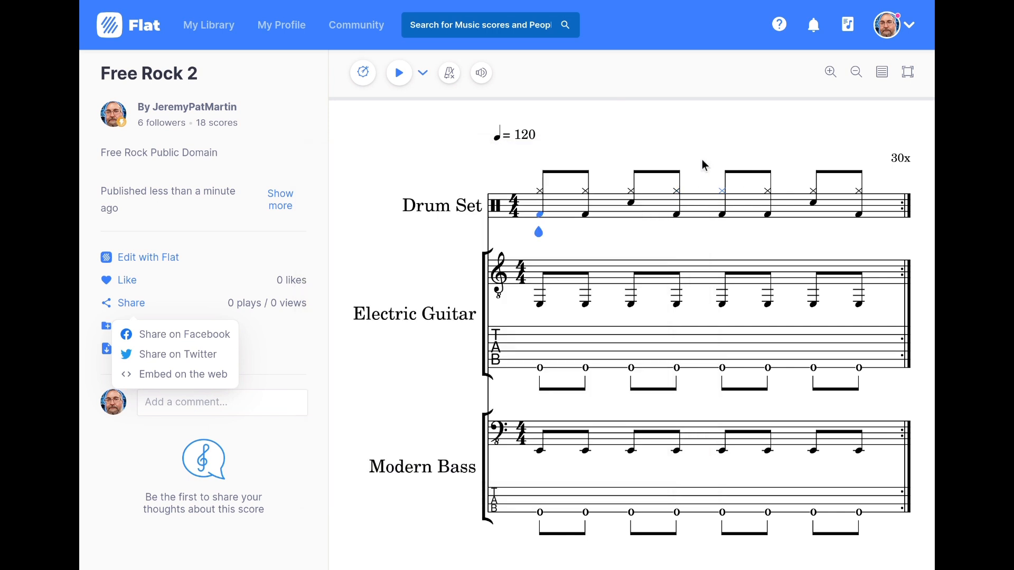
Step: View the HTML code for embedding the score on the web and close it
click(176, 375)
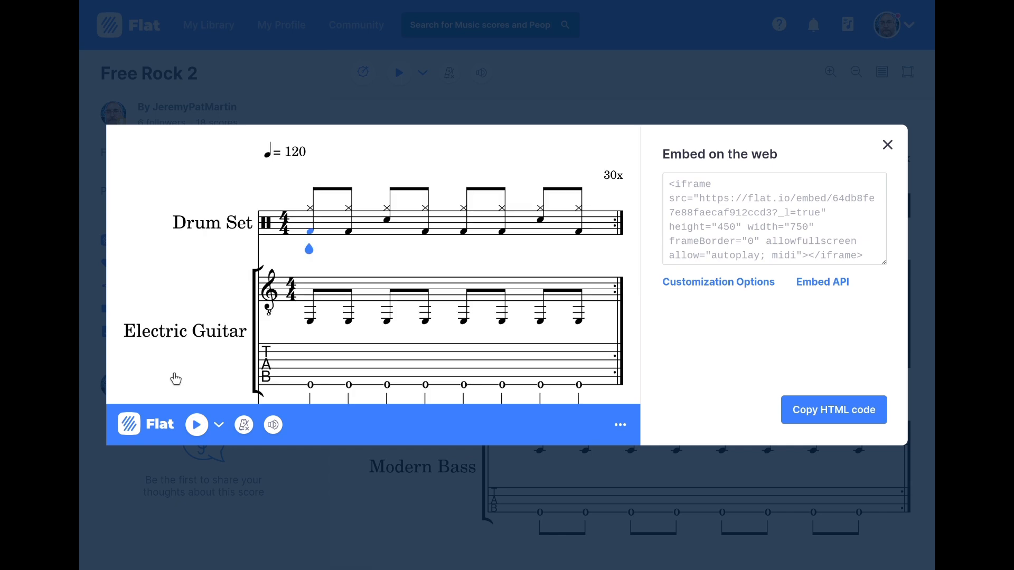
key(Escape)
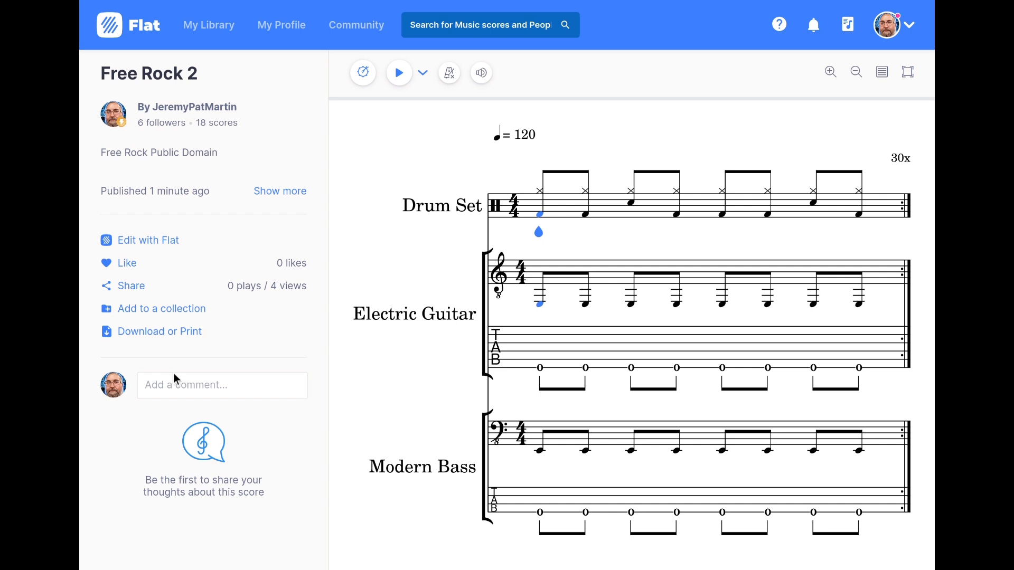
Step: Add the published score to the Public Domain collection
click(180, 311)
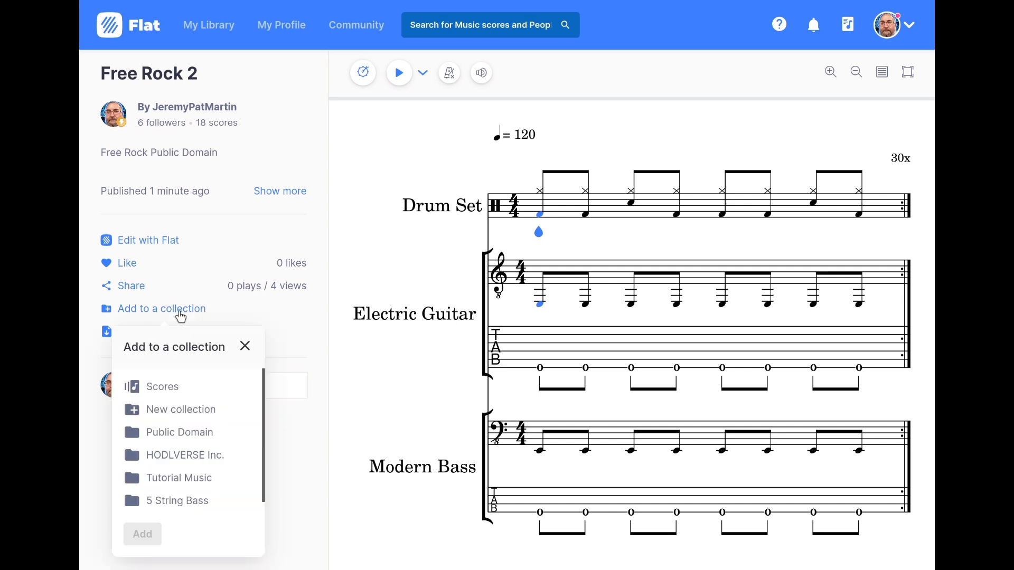
click(180, 438)
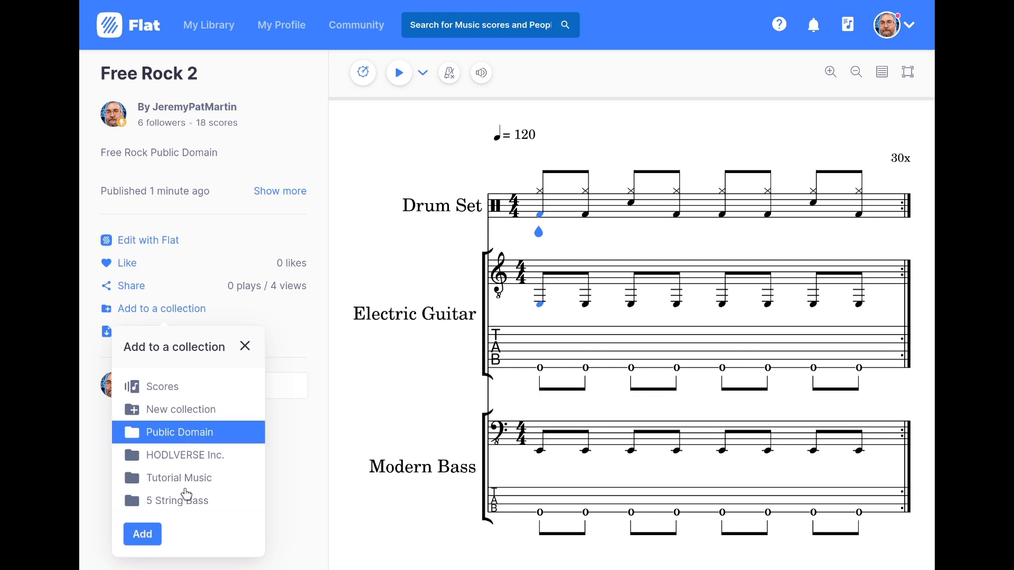
click(141, 537)
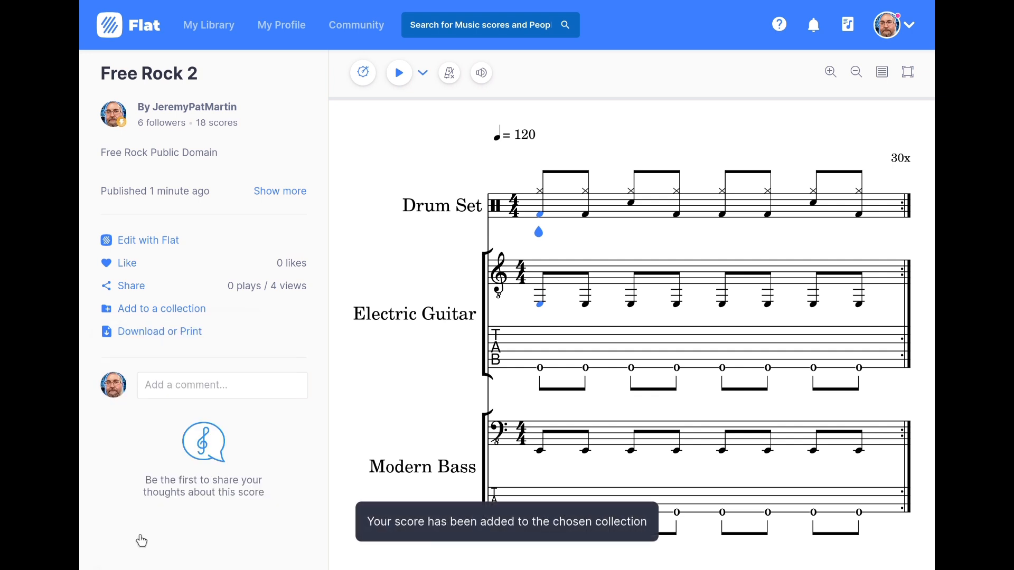
Step: Export the full score with all the parts as MP3 audio, and play the downloaded file briefly before pausing it
click(185, 333)
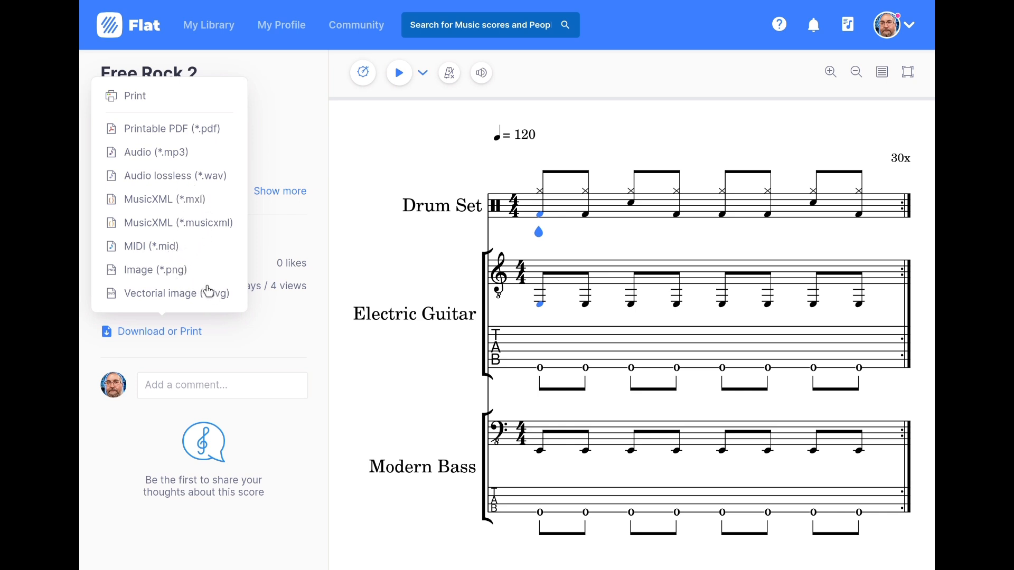
click(172, 158)
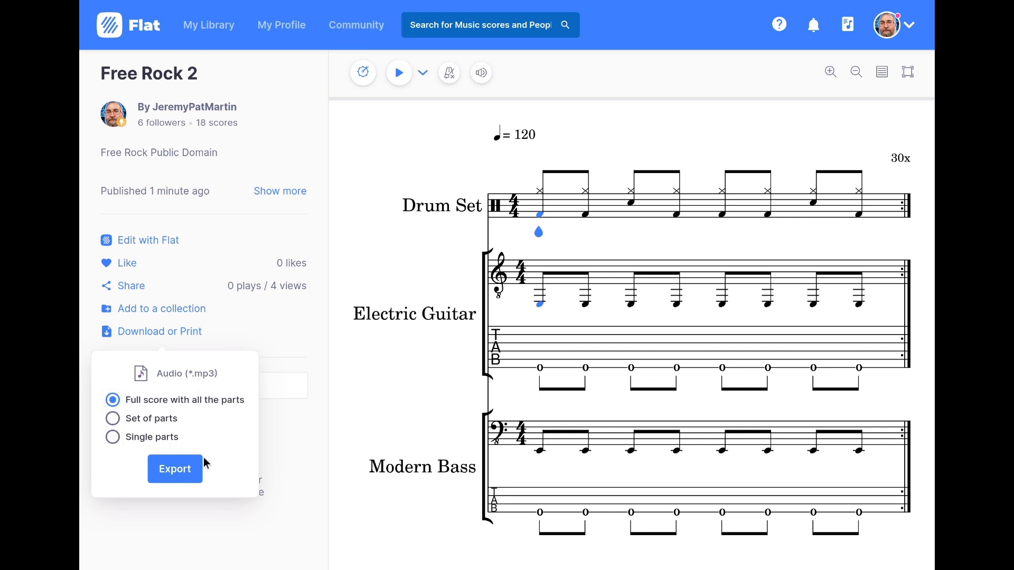
click(180, 483)
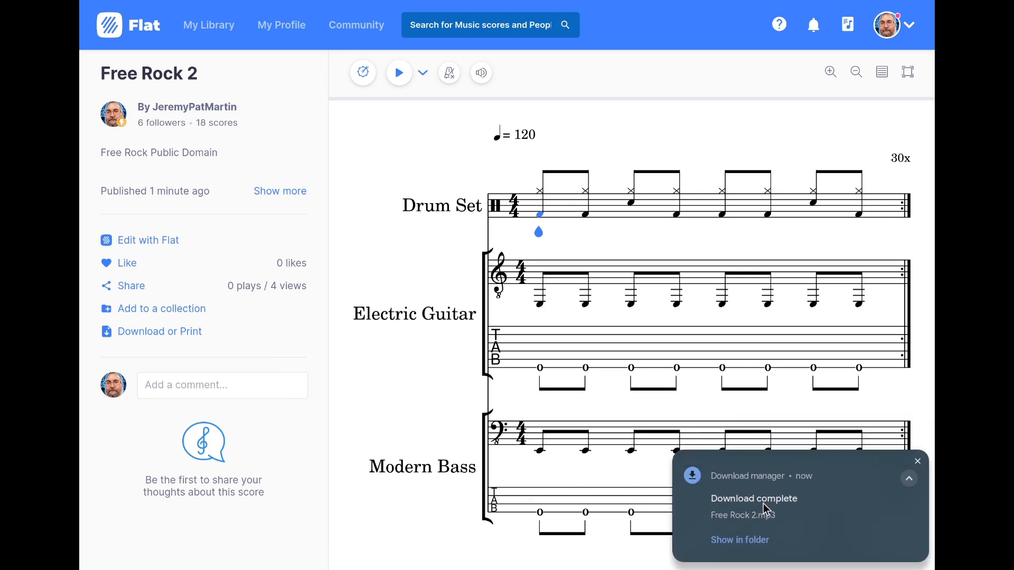
click(797, 525)
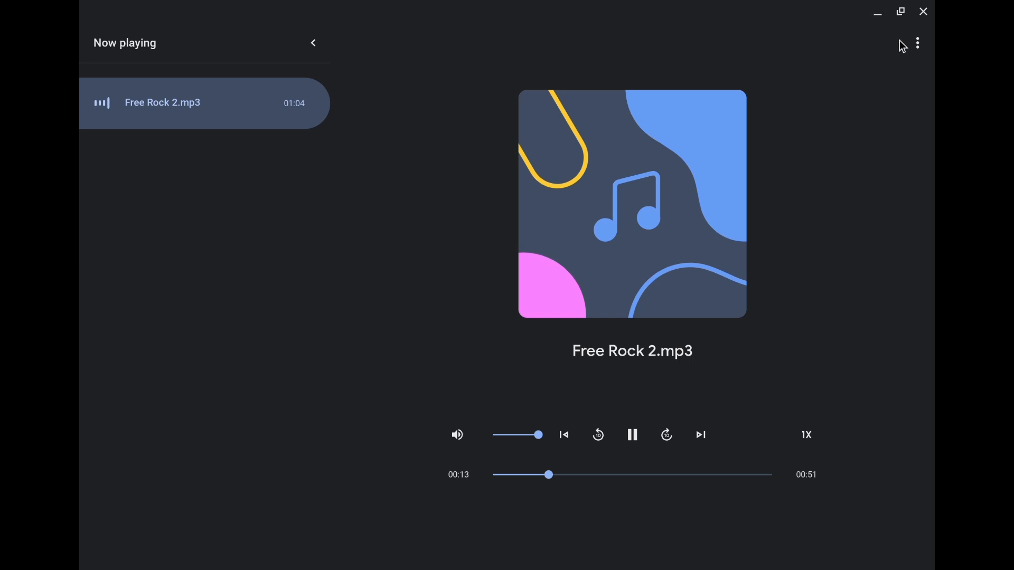
key(space)
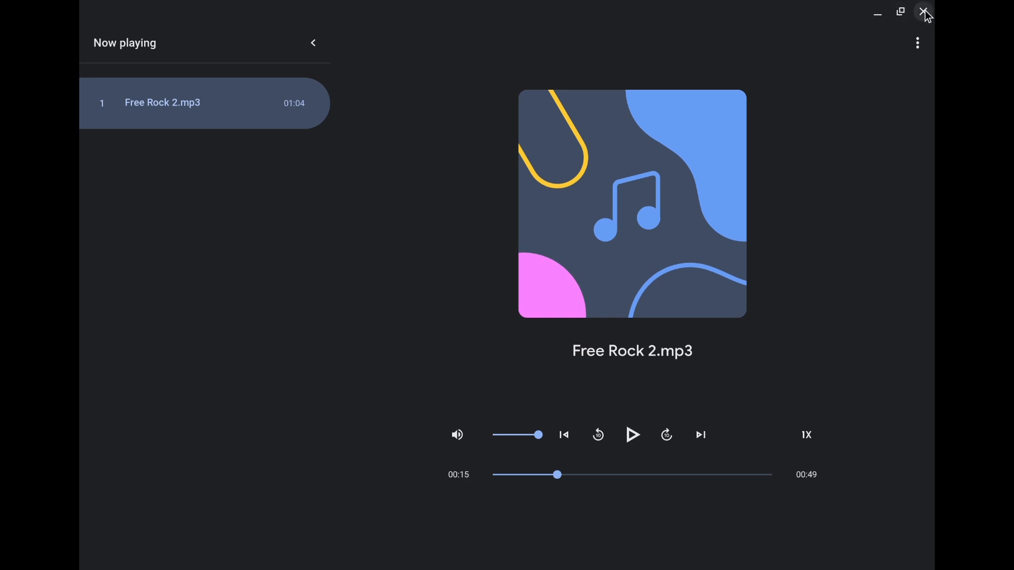